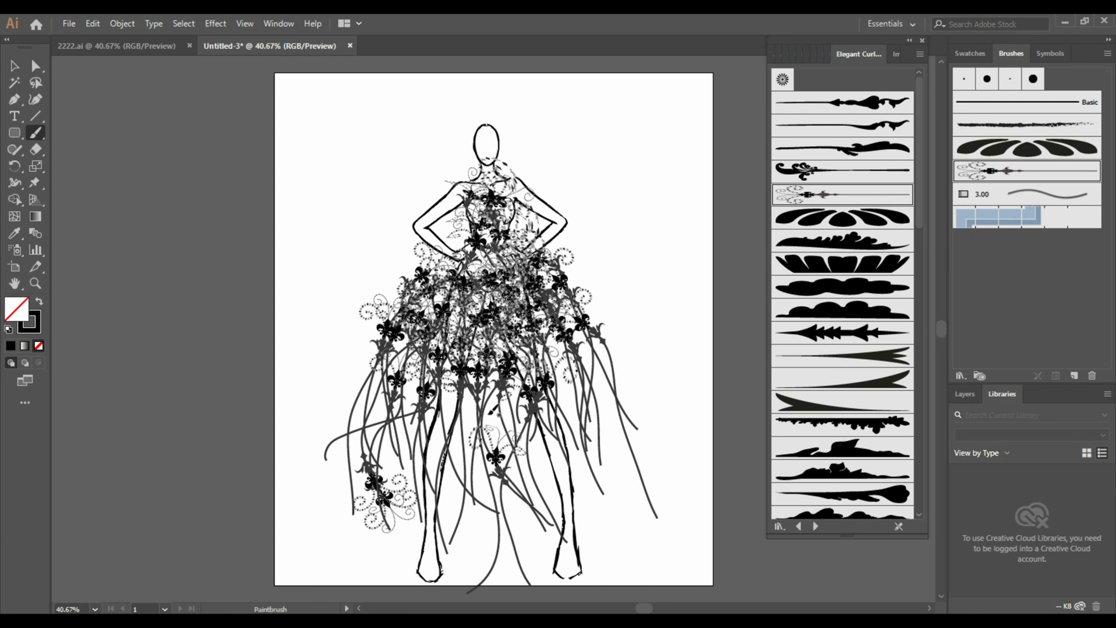
Step: Paint floral scroll brush strokes over the figure's right-hand leg and foot, extending the skirt toward the hem
mouse_move(554, 474)
left_mouse_down()
mouse_move(601, 528)
mouse_move(529, 398)
mouse_move(564, 473)
mouse_move(544, 567)
mouse_move(580, 545)
mouse_move(594, 558)
mouse_move(541, 462)
left_mouse_up()
left_click_drag(549, 558, 534, 565)
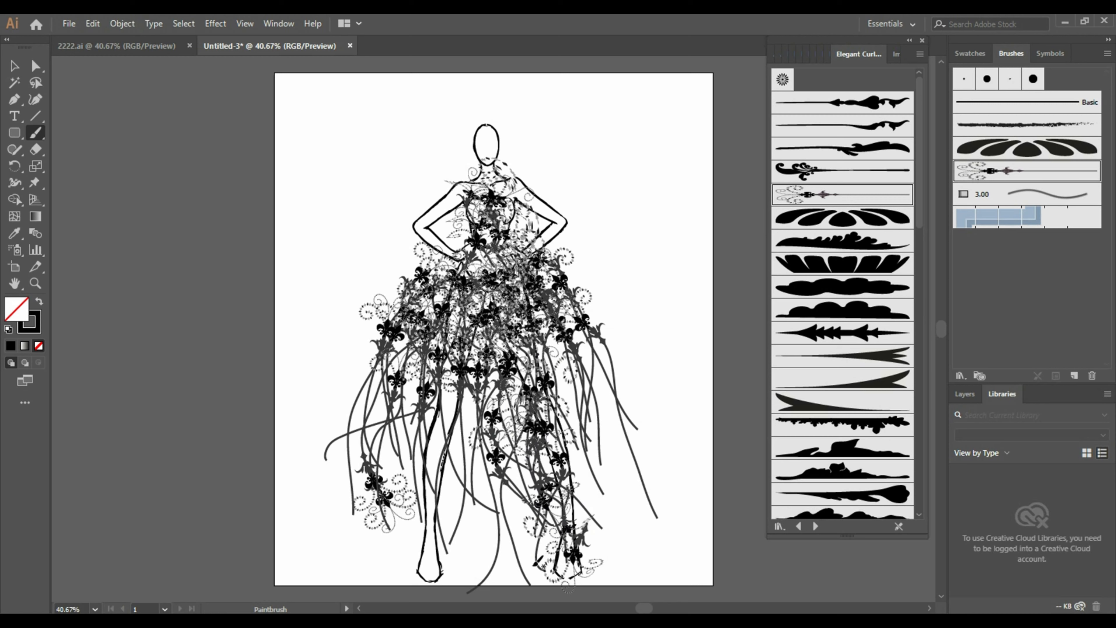
left_click_drag(528, 512, 552, 596)
left_click_drag(506, 494, 520, 534)
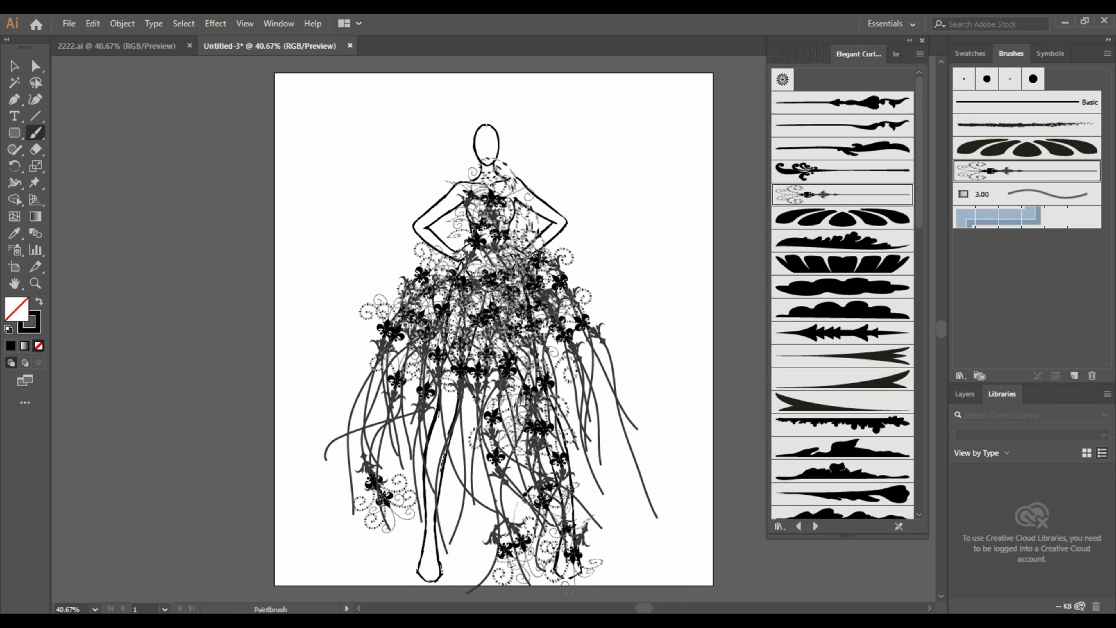
Step: Fill the lower skirt between the legs with floral scroll brush strokes down to the hem
left_click_drag(489, 492, 521, 437)
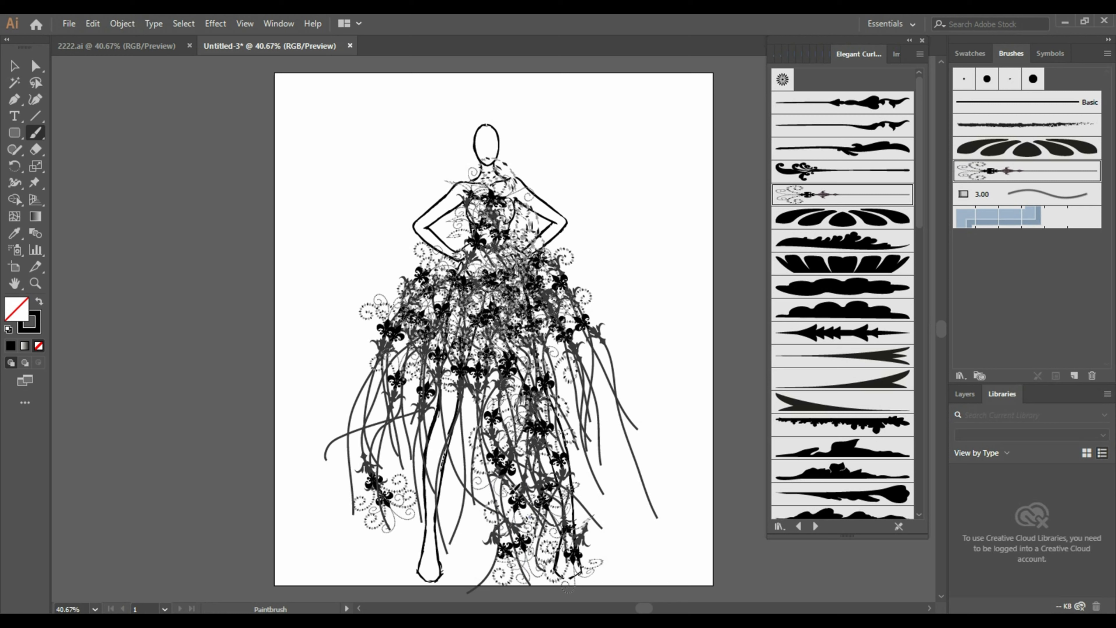
left_click_drag(514, 490, 488, 435)
mouse_move(466, 564)
left_mouse_down()
mouse_move(493, 540)
mouse_move(489, 567)
mouse_move(445, 462)
mouse_move(492, 546)
left_mouse_up()
mouse_move(467, 457)
left_mouse_down()
mouse_move(479, 532)
mouse_move(473, 441)
left_mouse_up()
mouse_move(471, 481)
left_mouse_down()
mouse_move(435, 415)
mouse_move(466, 395)
left_mouse_up()
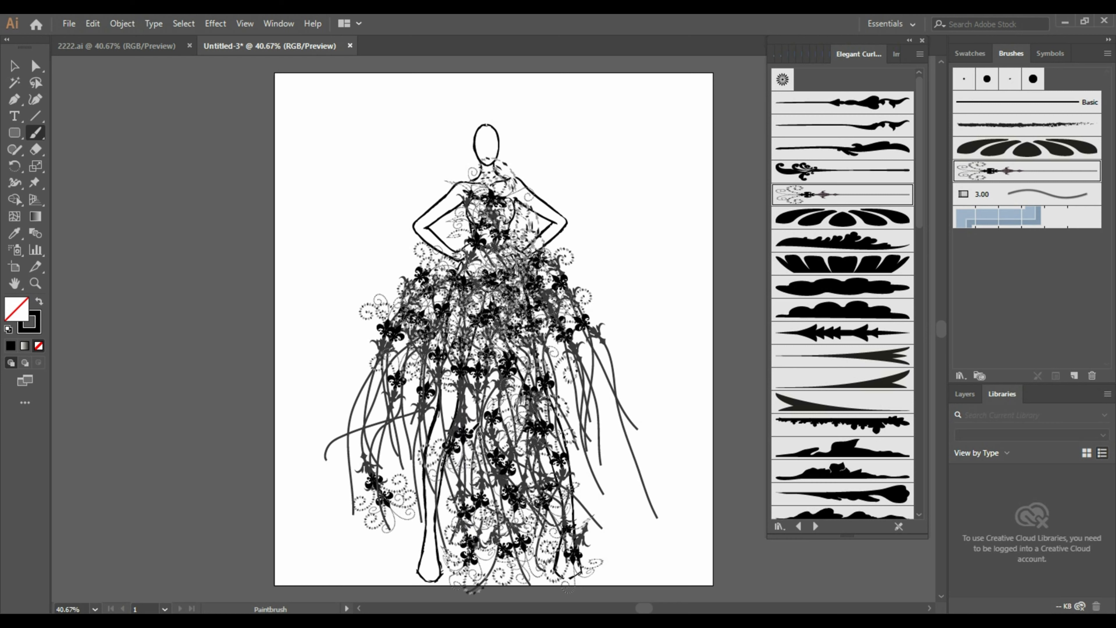
Step: Cover the figure's left-hand leg and foot with floral scroll brush strokes from the knee to the hem
left_click_drag(474, 464, 468, 389)
left_click_drag(439, 473, 456, 369)
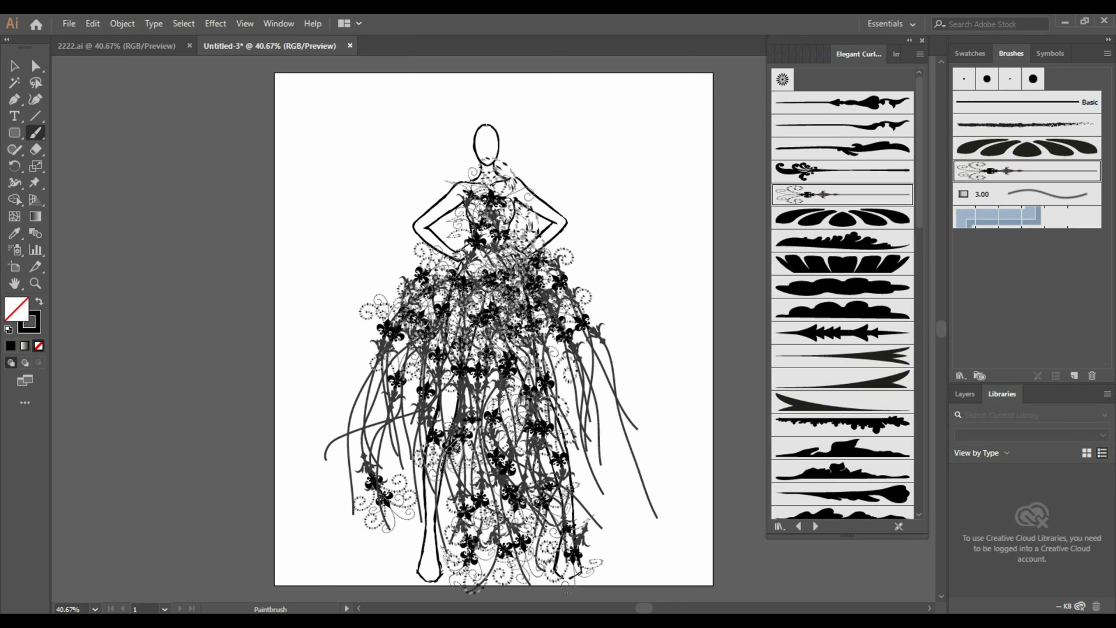
left_click_drag(454, 447, 455, 382)
left_click_drag(439, 523, 447, 449)
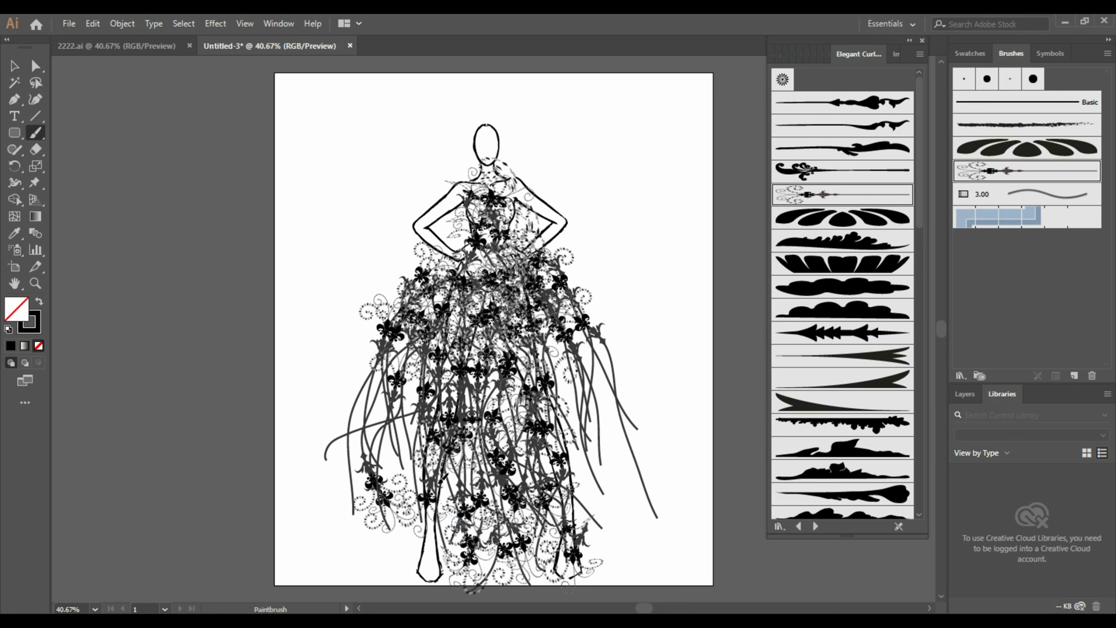
left_click_drag(439, 532, 461, 438)
mouse_move(428, 484)
left_mouse_down()
mouse_move(447, 553)
mouse_move(395, 526)
left_mouse_up()
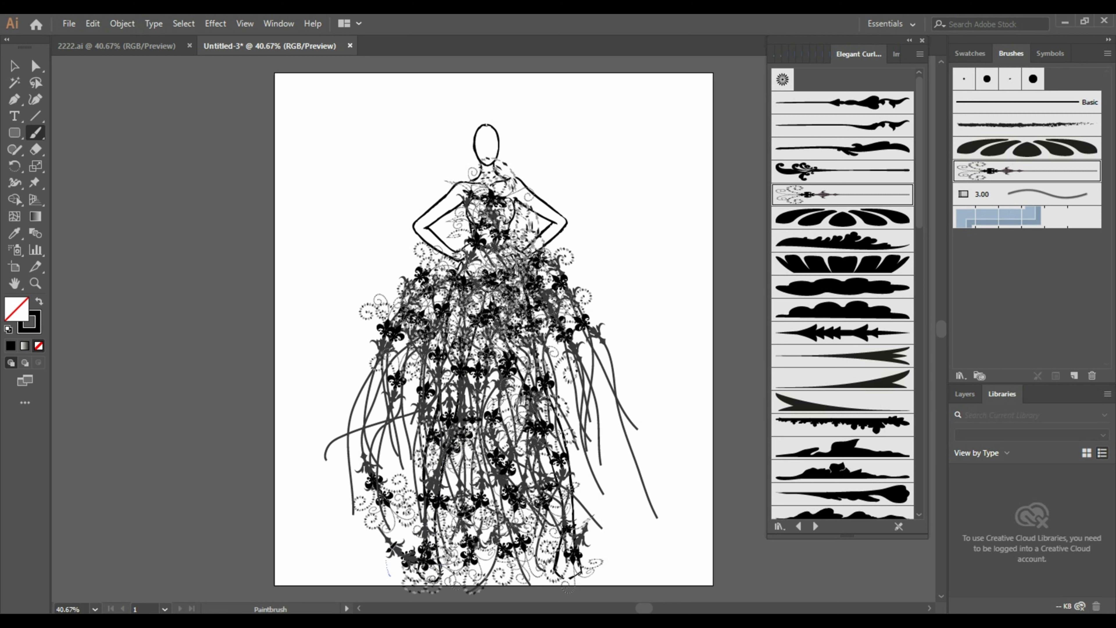
mouse_move(389, 572)
left_mouse_down()
mouse_move(417, 497)
mouse_move(411, 527)
mouse_move(419, 426)
left_mouse_up()
left_click_drag(425, 497, 435, 433)
left_click_drag(477, 493, 462, 452)
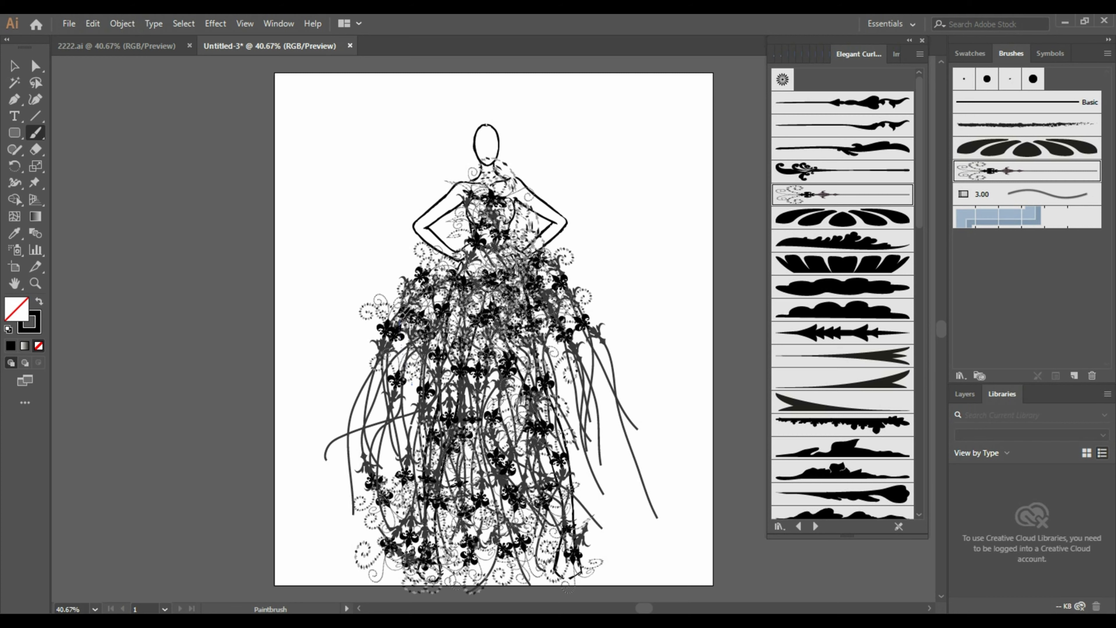
Step: Add floral scroll strokes down the left side of the skirt, from the hip to below the knee
left_click_drag(412, 386, 402, 310)
left_click_drag(420, 427, 415, 356)
left_click_drag(411, 486, 398, 417)
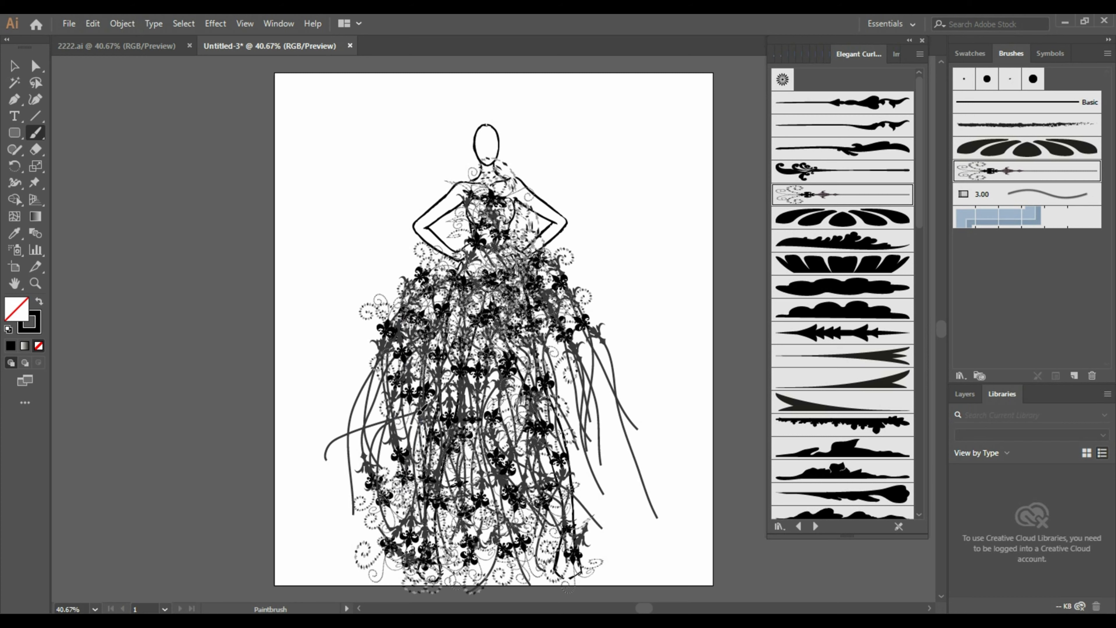
left_click_drag(417, 474, 406, 395)
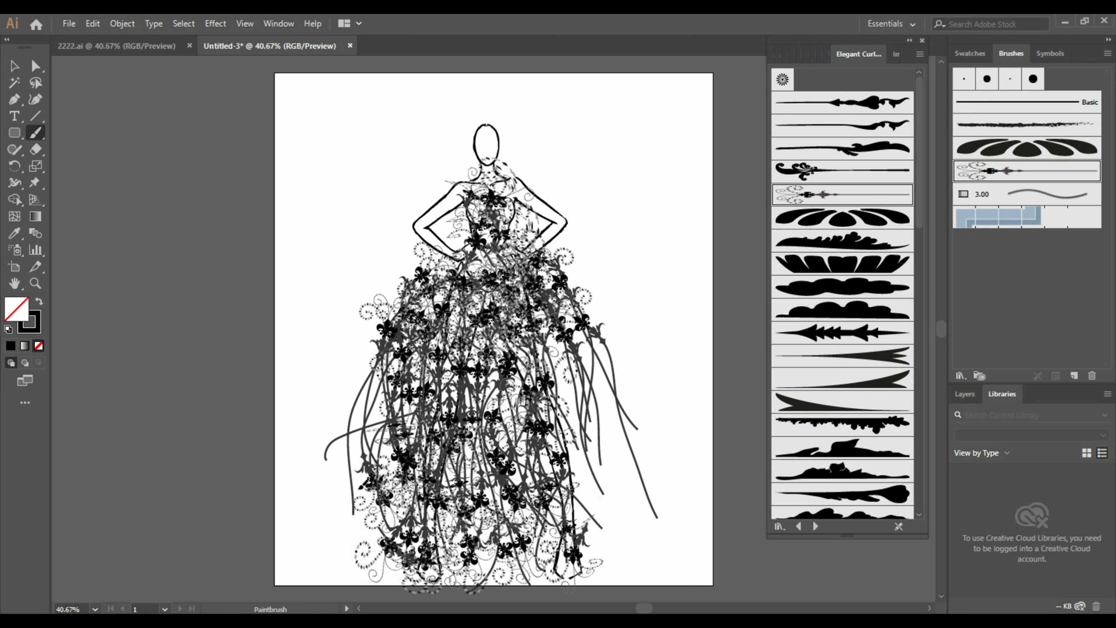
mouse_move(374, 443)
left_mouse_down()
mouse_move(362, 400)
mouse_move(380, 379)
mouse_move(373, 442)
mouse_move(376, 364)
left_mouse_up()
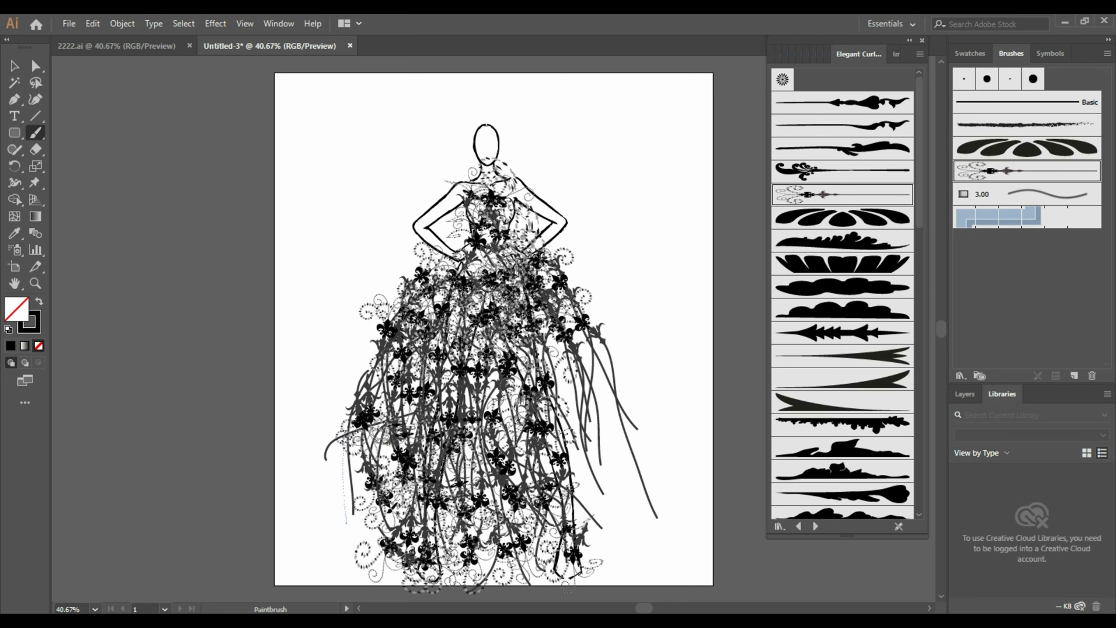
Step: Flare the skirt's left side outward with floral scroll strokes reaching the artboard's left edge and the hem
mouse_move(346, 523)
left_mouse_down()
mouse_move(354, 535)
mouse_move(372, 440)
mouse_move(338, 554)
mouse_move(348, 441)
mouse_move(365, 396)
left_mouse_up()
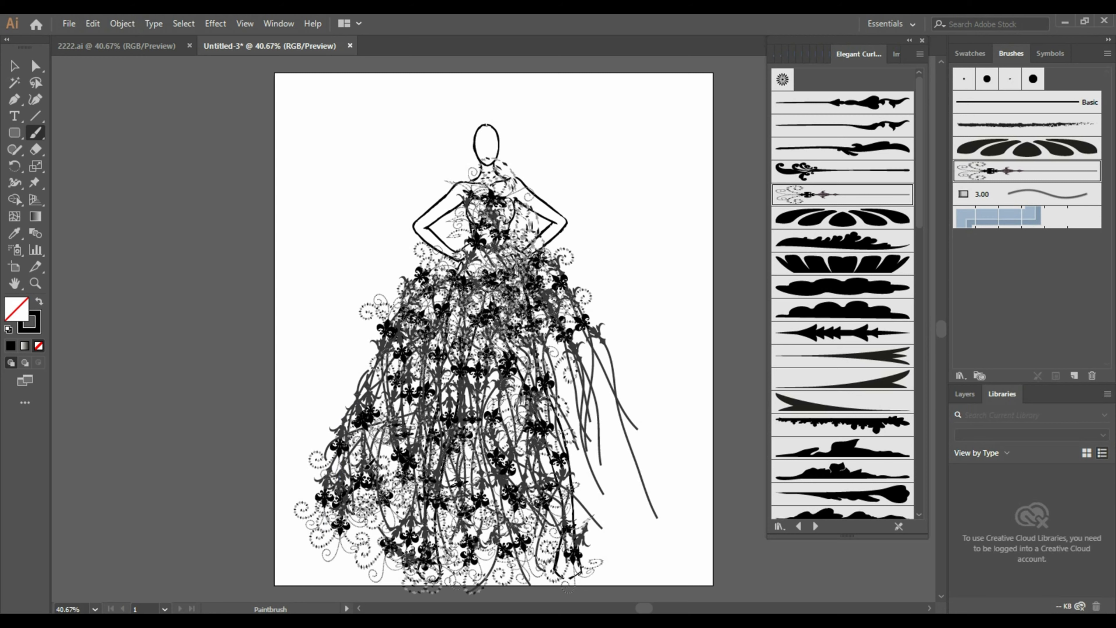
mouse_move(336, 568)
left_mouse_down()
mouse_move(354, 582)
mouse_move(378, 512)
left_mouse_up()
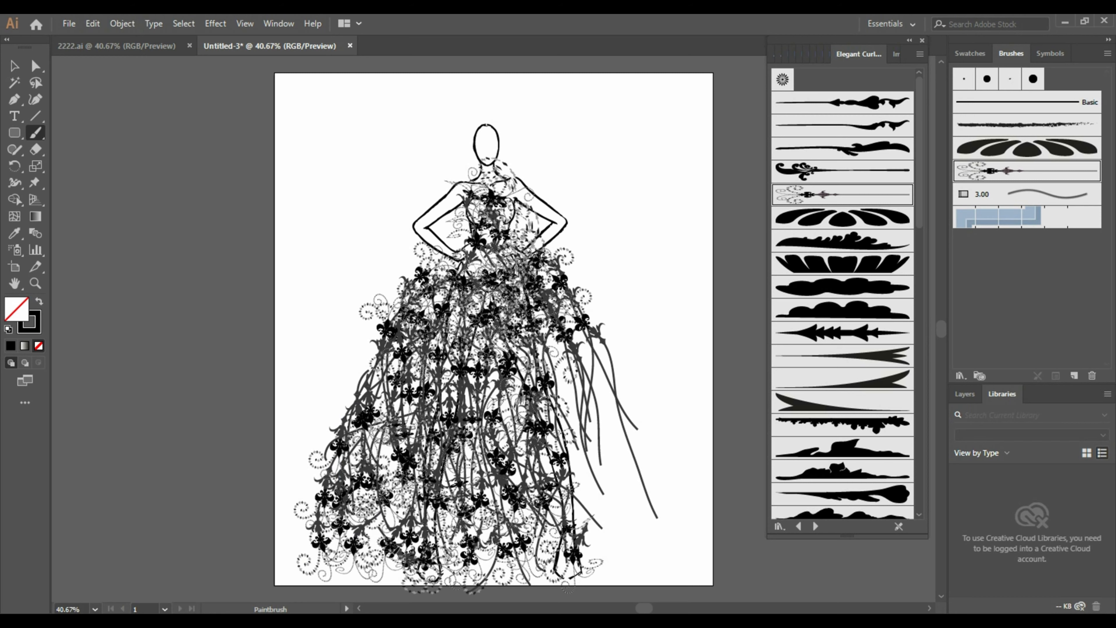
left_click_drag(357, 591, 383, 550)
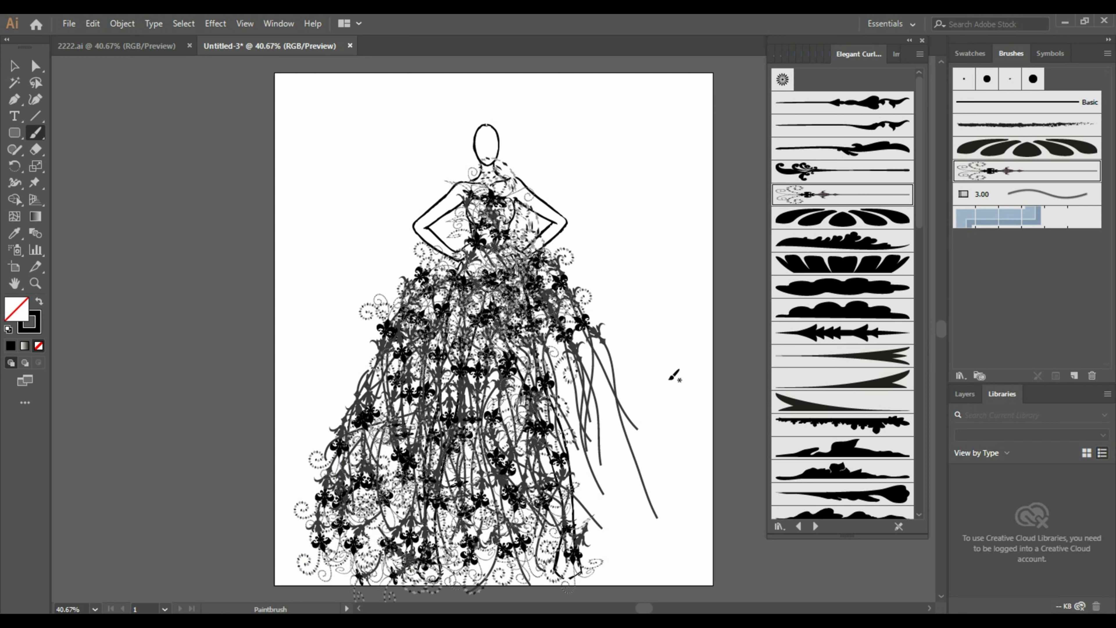
left_click_drag(380, 386, 351, 322)
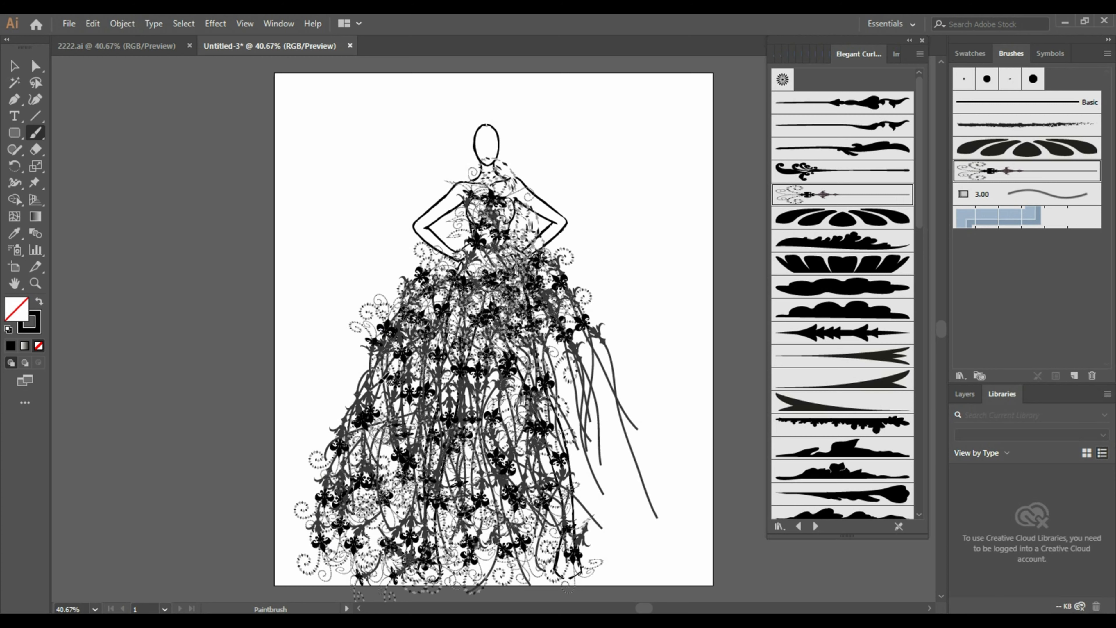
mouse_move(365, 400)
left_mouse_down()
mouse_move(334, 355)
mouse_move(350, 326)
left_mouse_up()
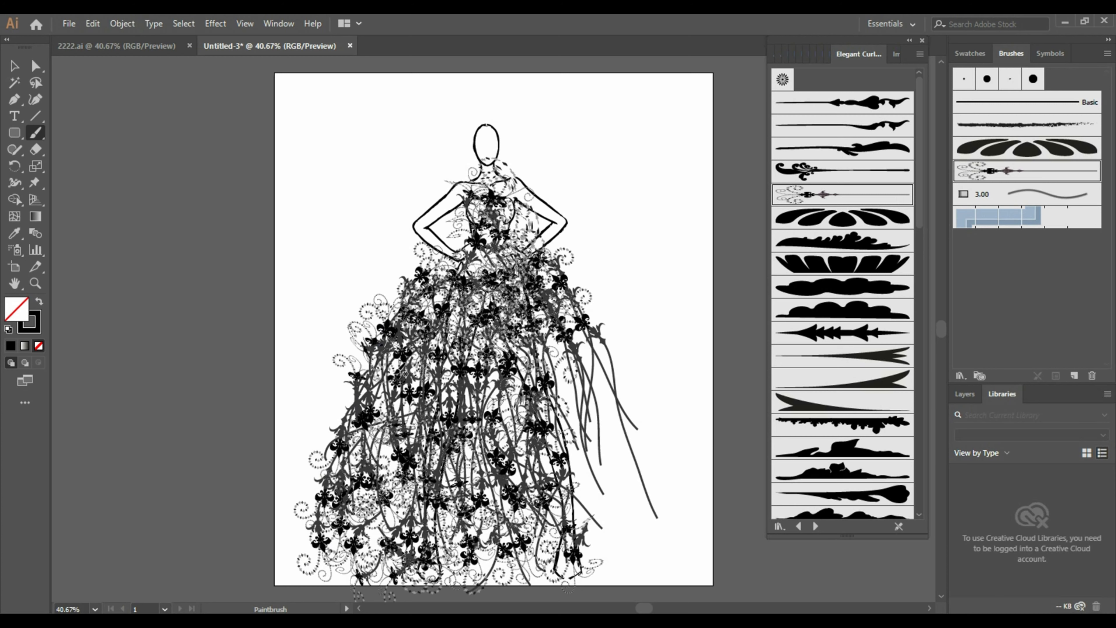
mouse_move(350, 387)
left_mouse_down()
mouse_move(343, 440)
mouse_move(309, 461)
mouse_move(317, 500)
mouse_move(299, 548)
mouse_move(316, 578)
left_mouse_up()
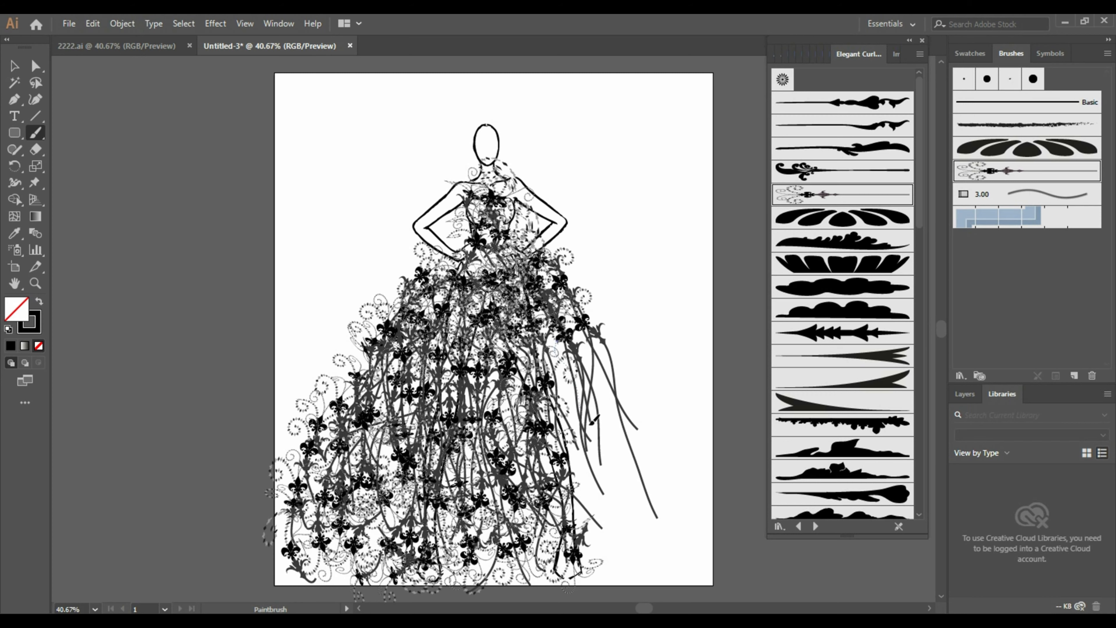
Step: Thicken the skirt's right hip with downward floral scroll strokes from the waist to thigh level
left_click_drag(545, 345, 588, 402)
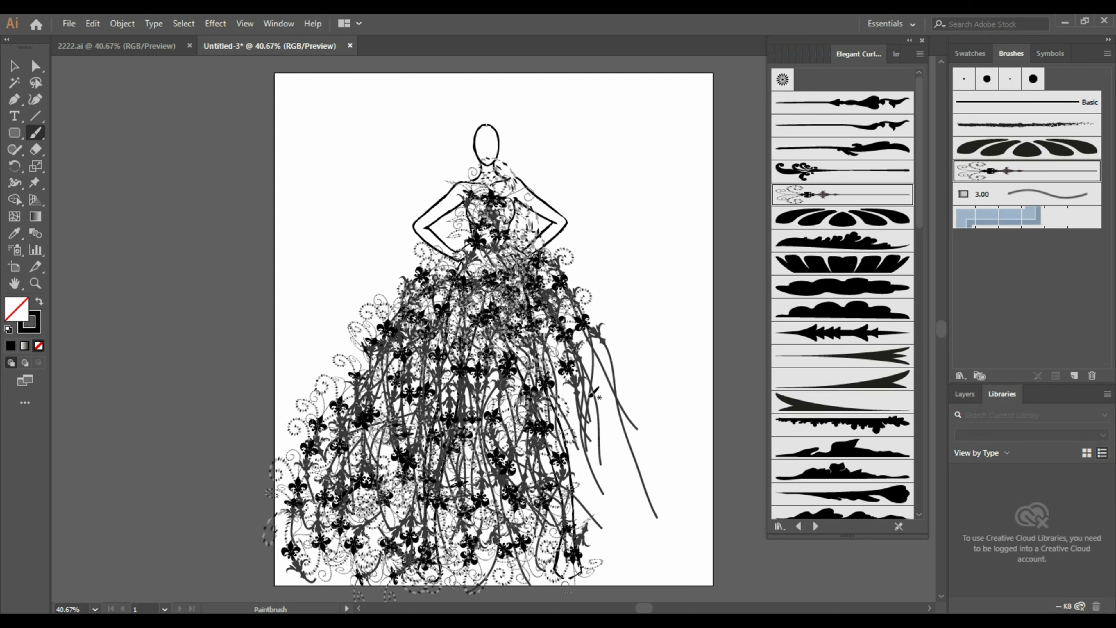
left_click_drag(572, 332, 621, 403)
mouse_move(565, 287)
left_mouse_down()
mouse_move(610, 334)
mouse_move(607, 392)
left_mouse_up()
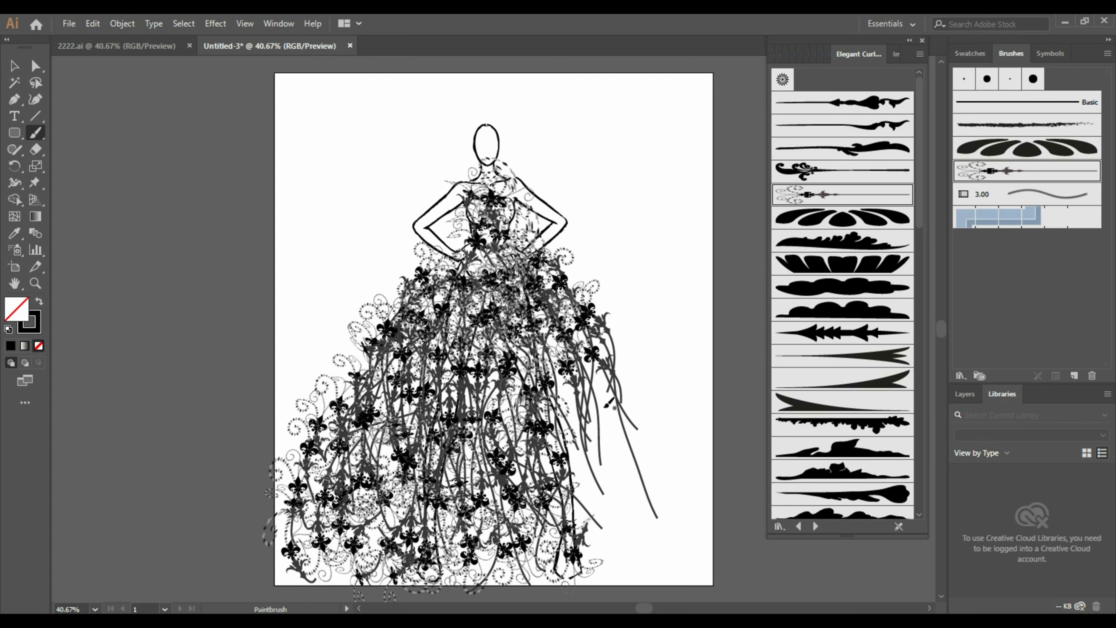
left_click_drag(551, 264, 588, 339)
left_click_drag(560, 277, 600, 345)
Step: Widen the skirt's left silhouette with floral scroll strokes from the hip out to the artboard edge
left_click_drag(421, 266, 396, 328)
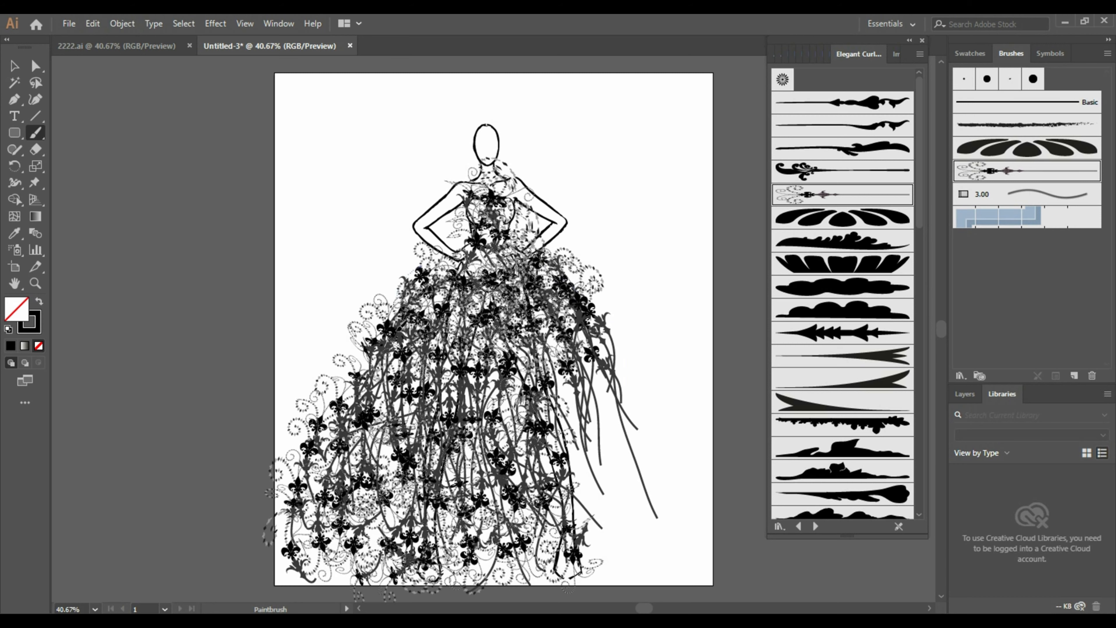
left_click_drag(386, 289, 385, 365)
mouse_move(359, 307)
left_mouse_down()
mouse_move(346, 363)
mouse_move(326, 356)
mouse_move(351, 363)
mouse_move(352, 347)
mouse_move(351, 398)
mouse_move(305, 436)
left_mouse_up()
left_click_drag(304, 391, 308, 457)
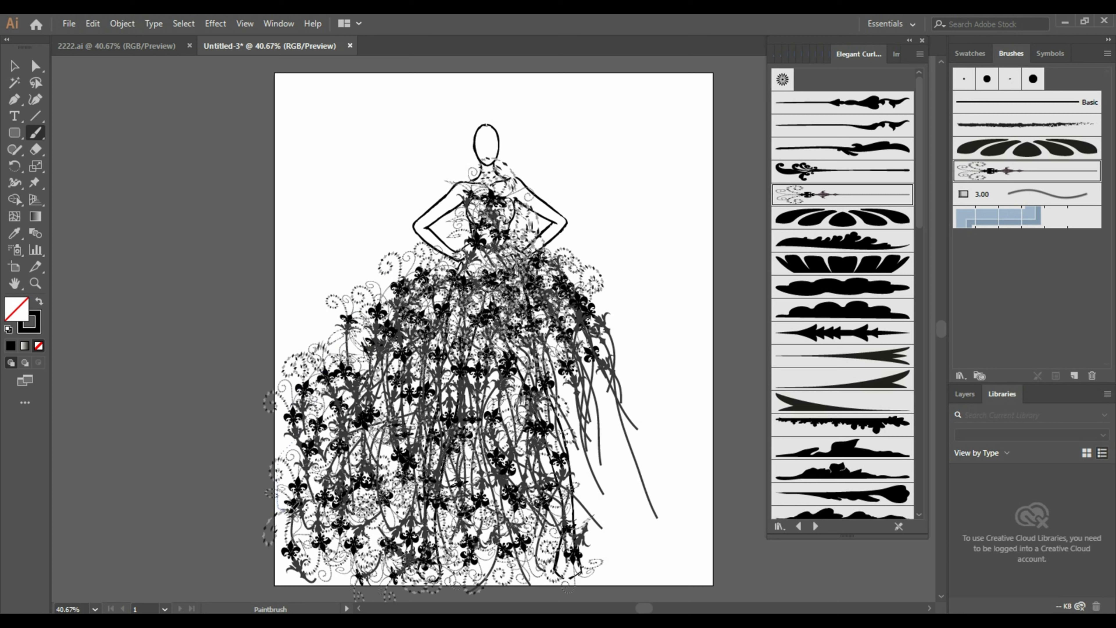
left_click_drag(290, 512, 293, 512)
left_click_drag(284, 433, 330, 513)
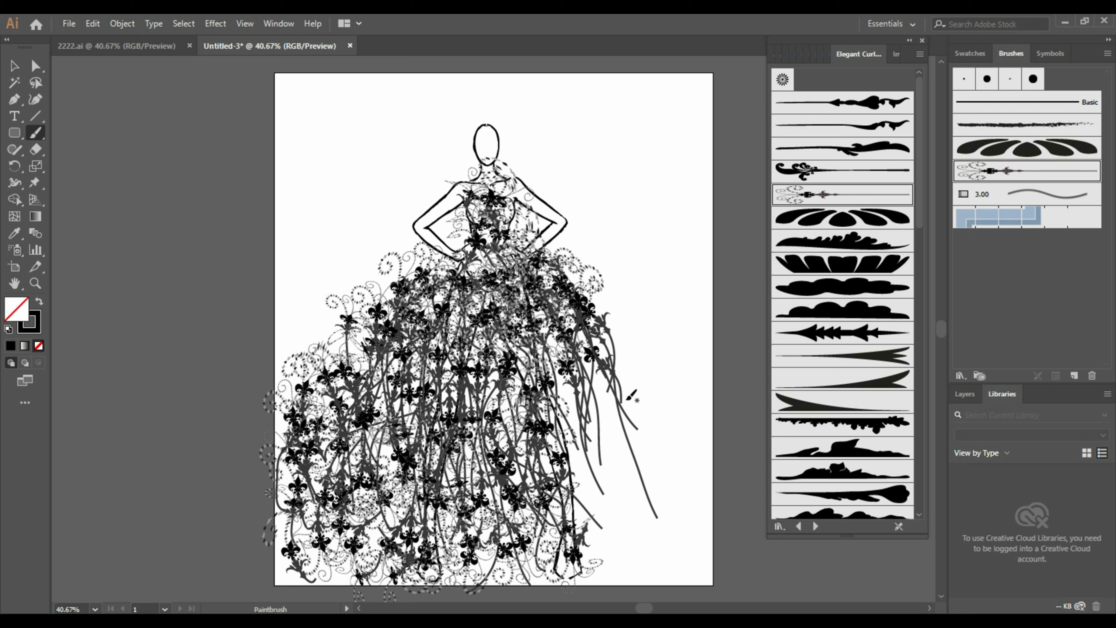
Step: Fill the lower right part of the skirt with floral scroll strokes over the bare stems down to the hem
left_click_drag(569, 441, 590, 480)
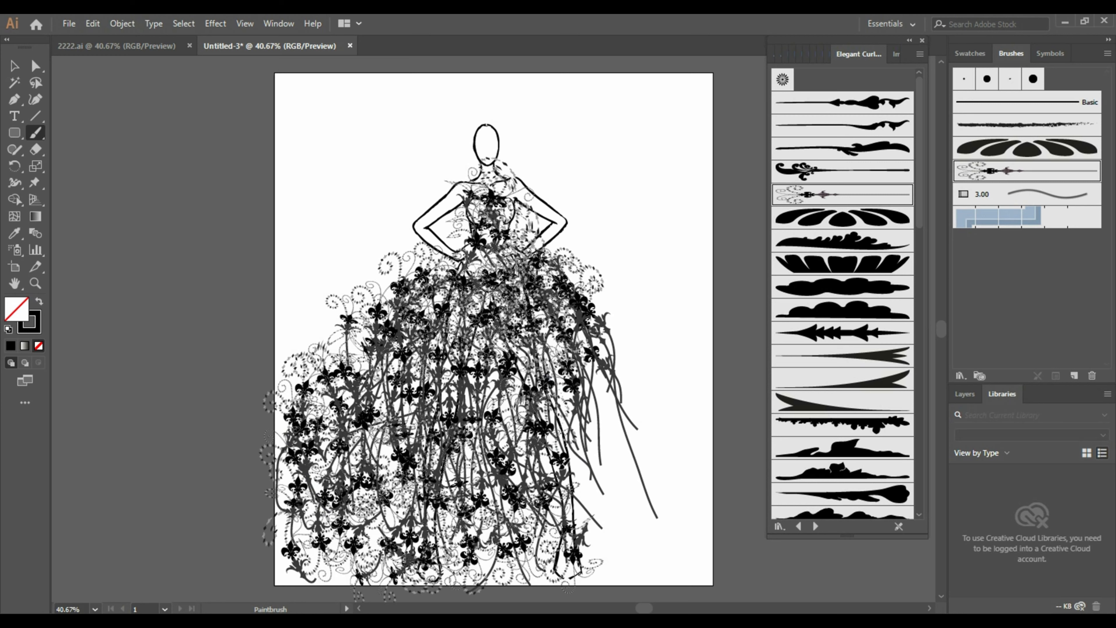
left_click_drag(561, 389, 587, 508)
mouse_move(555, 418)
left_mouse_down()
mouse_move(598, 552)
mouse_move(577, 483)
left_mouse_up()
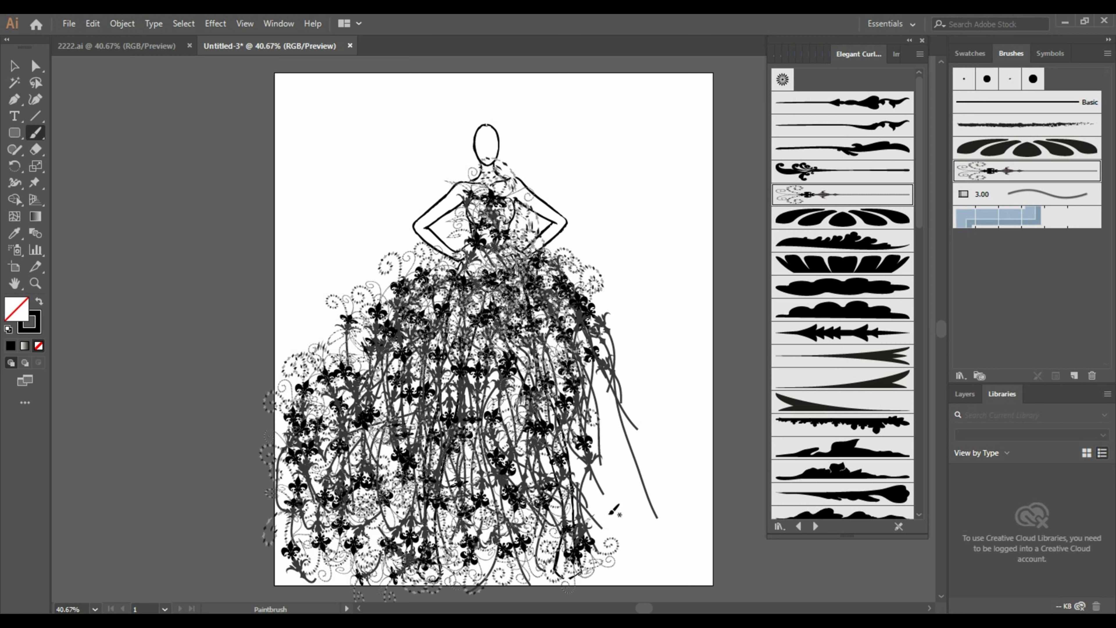
left_click_drag(615, 571, 610, 482)
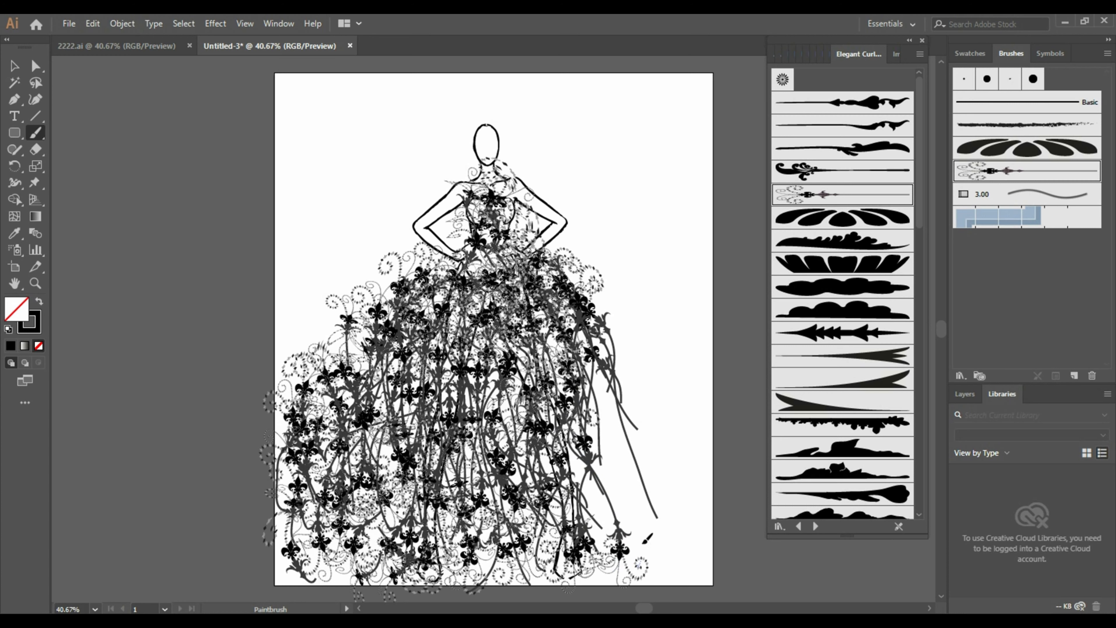
left_click_drag(647, 538, 603, 434)
left_click_drag(609, 530, 591, 443)
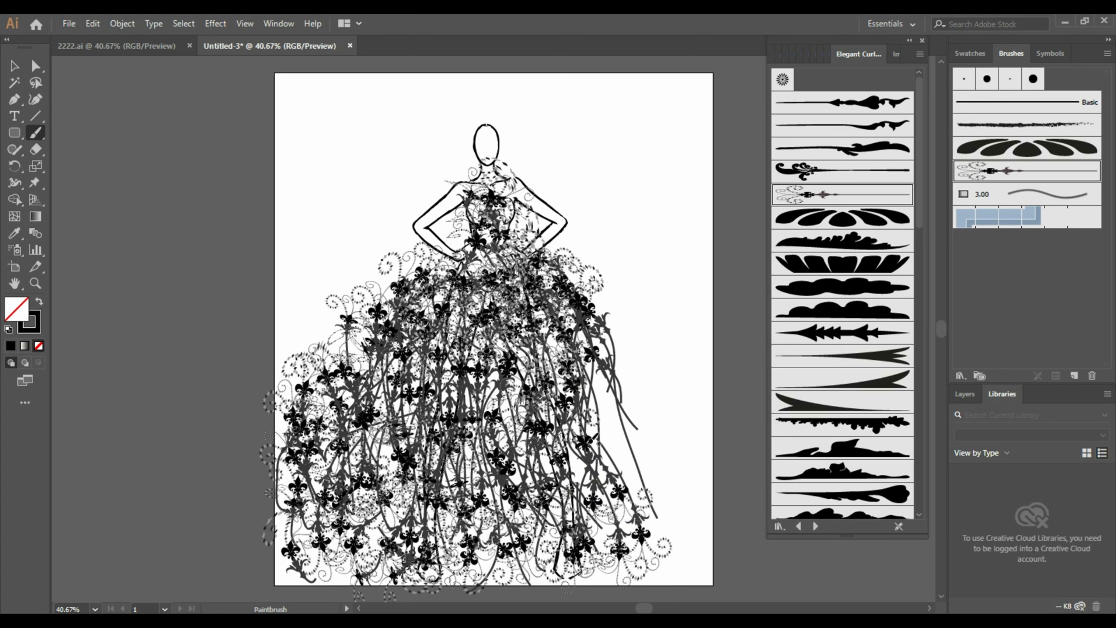
left_click_drag(628, 477, 578, 390)
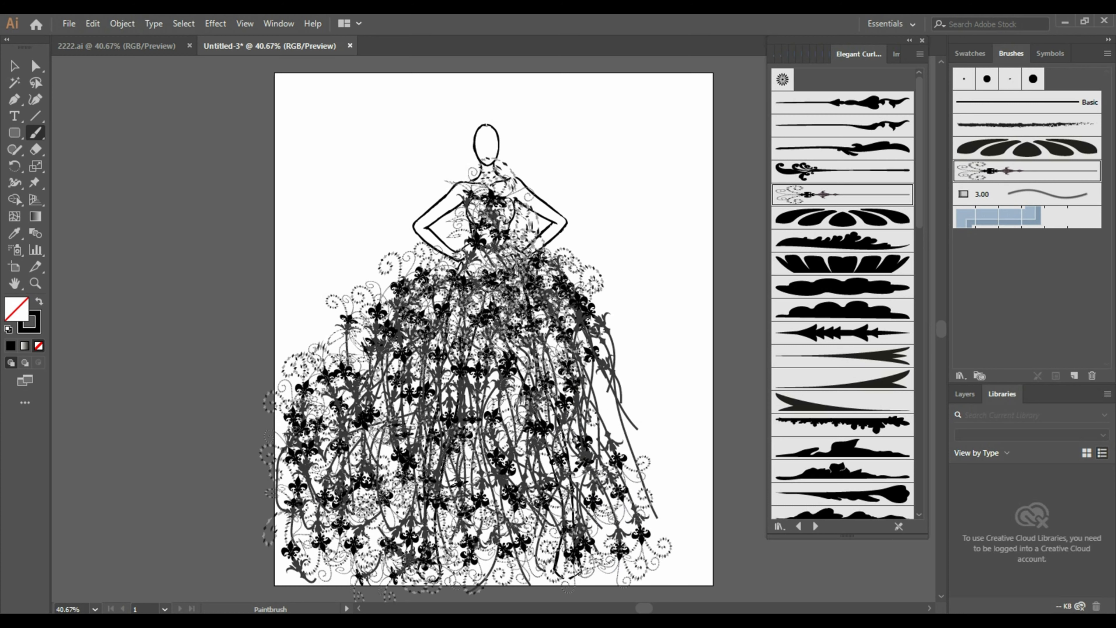
left_click_drag(573, 469, 576, 428)
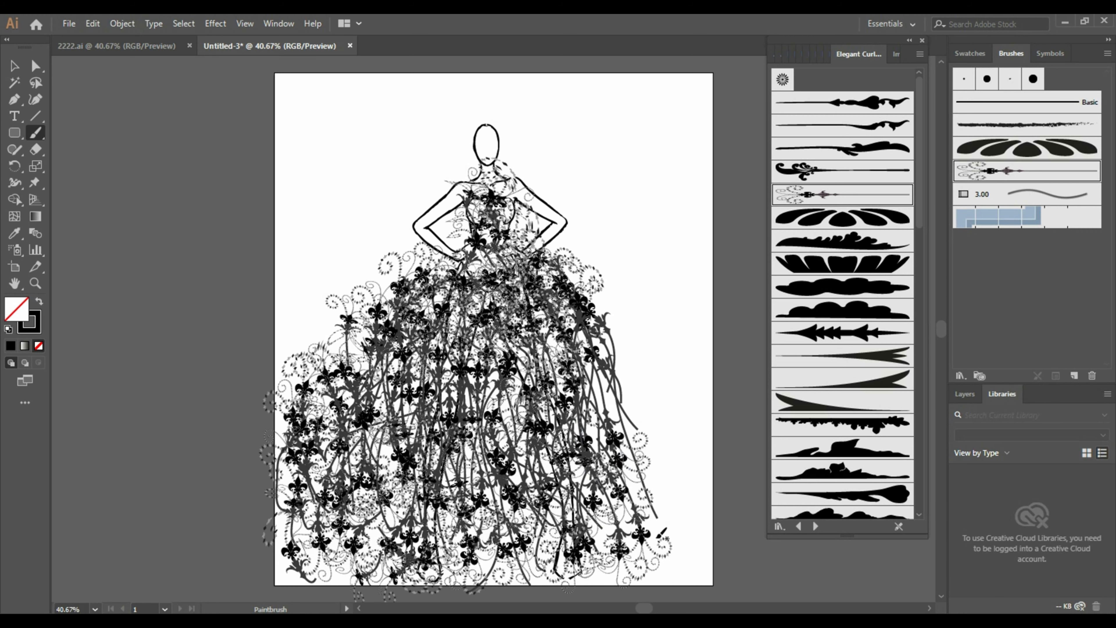
Step: Flare the skirt's right silhouette outward with floral scroll strokes from the lower edge up to the hip
mouse_move(633, 450)
left_mouse_down()
mouse_move(695, 559)
mouse_move(620, 500)
mouse_move(651, 477)
mouse_move(639, 461)
left_mouse_up()
left_click_drag(617, 423, 610, 414)
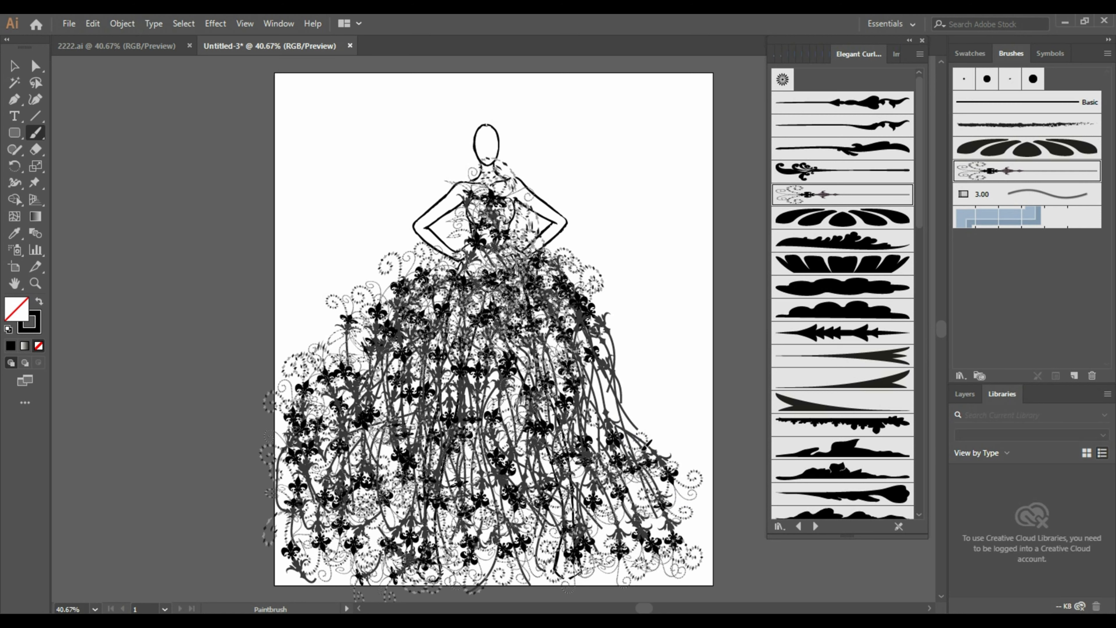
left_click_drag(642, 450, 585, 362)
mouse_move(603, 443)
left_mouse_down()
mouse_move(582, 401)
mouse_move(616, 379)
mouse_move(611, 372)
left_mouse_up()
mouse_move(652, 406)
left_mouse_down()
mouse_move(608, 354)
mouse_move(602, 326)
left_mouse_up()
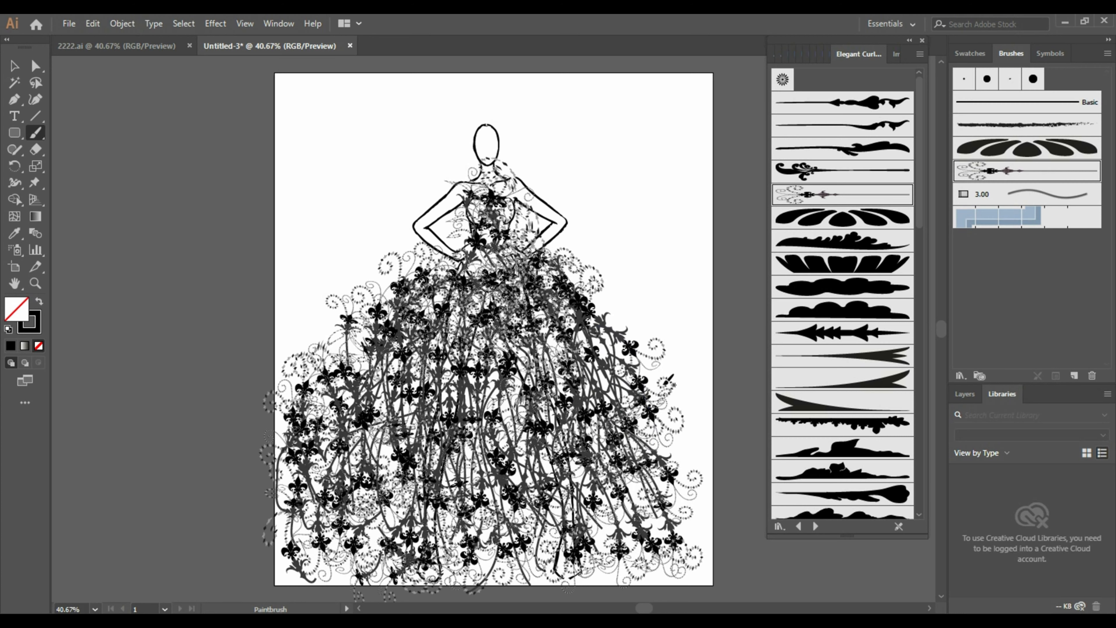
mouse_move(625, 392)
left_mouse_down()
mouse_move(592, 343)
mouse_move(604, 312)
mouse_move(556, 296)
mouse_move(565, 271)
left_mouse_up()
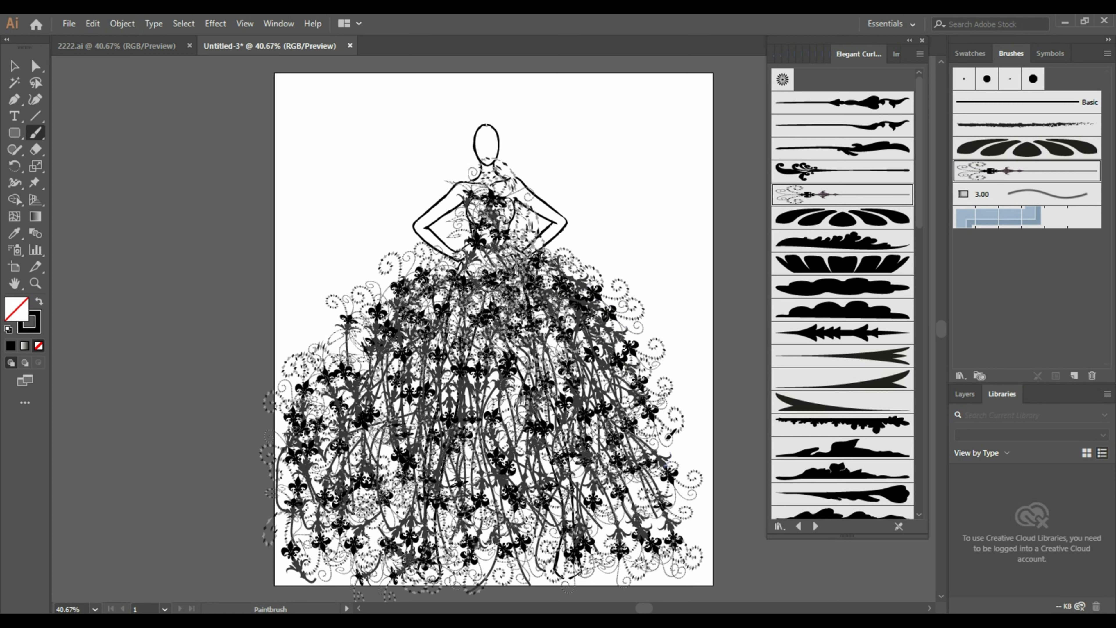
Step: Fill the gaps along the skirt's lower right edge and hem with more floral scroll strokes
left_click_drag(668, 436, 666, 435)
left_click_drag(689, 488, 664, 457)
left_click_drag(676, 526, 676, 484)
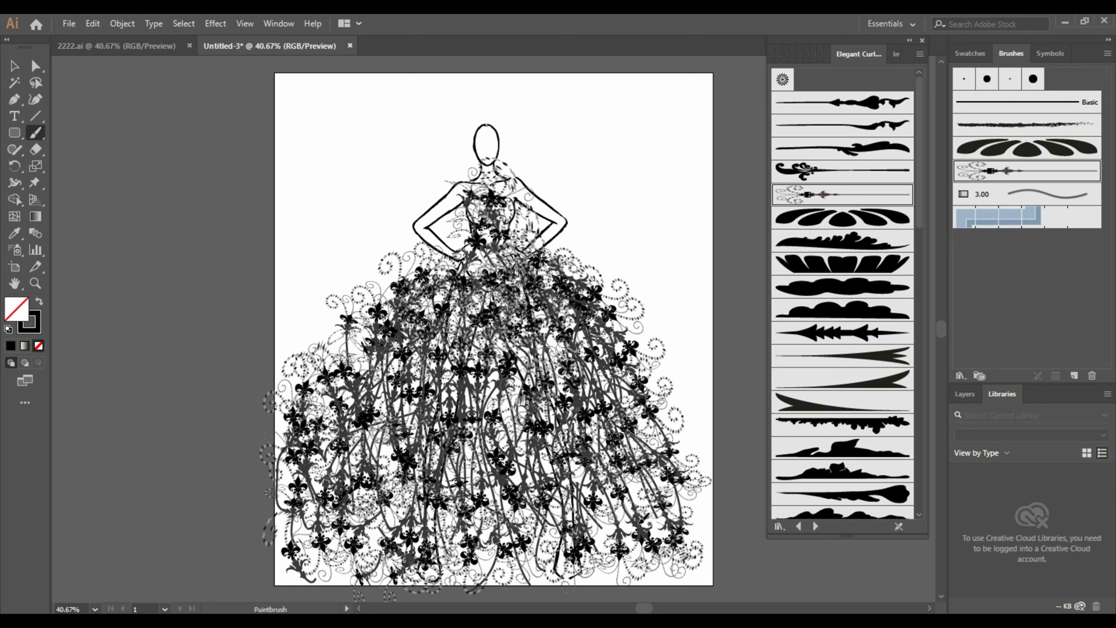
mouse_move(608, 584)
left_mouse_down()
mouse_move(655, 540)
mouse_move(672, 470)
left_mouse_up()
mouse_move(595, 508)
left_mouse_down()
mouse_move(618, 512)
mouse_move(629, 479)
mouse_move(626, 525)
mouse_move(614, 541)
left_mouse_up()
Step: Add denser floral scroll strokes across the skirt's lower centre and along its lower left hem
left_click_drag(529, 508, 562, 571)
left_click_drag(533, 492, 521, 470)
mouse_move(465, 486)
left_mouse_down()
mouse_move(514, 491)
mouse_move(510, 466)
left_mouse_up()
mouse_move(464, 420)
left_mouse_down()
mouse_move(520, 432)
mouse_move(513, 413)
mouse_move(504, 417)
left_mouse_up()
left_click_drag(424, 444, 369, 563)
left_click_drag(324, 513, 334, 572)
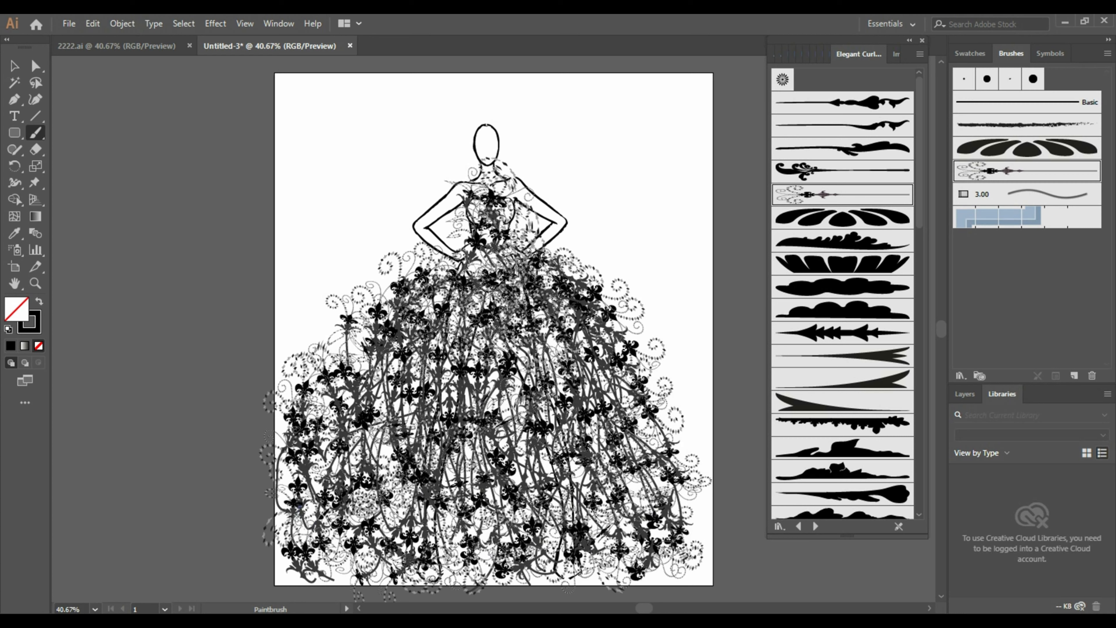
Step: Add short floral scroll strokes along the skirt's left side and up to the waistline
left_click_drag(300, 509, 318, 518)
left_click_drag(336, 351, 347, 385)
left_click_drag(365, 330, 351, 372)
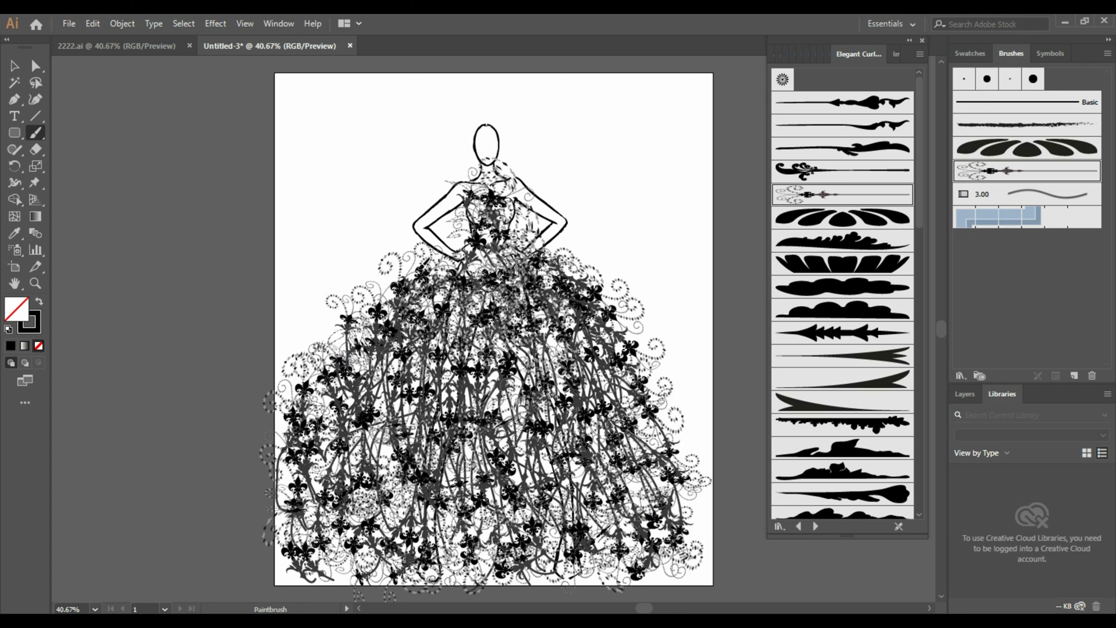
left_click_drag(420, 267, 430, 310)
mouse_move(458, 257)
left_mouse_down()
mouse_move(437, 282)
mouse_move(473, 288)
left_mouse_up()
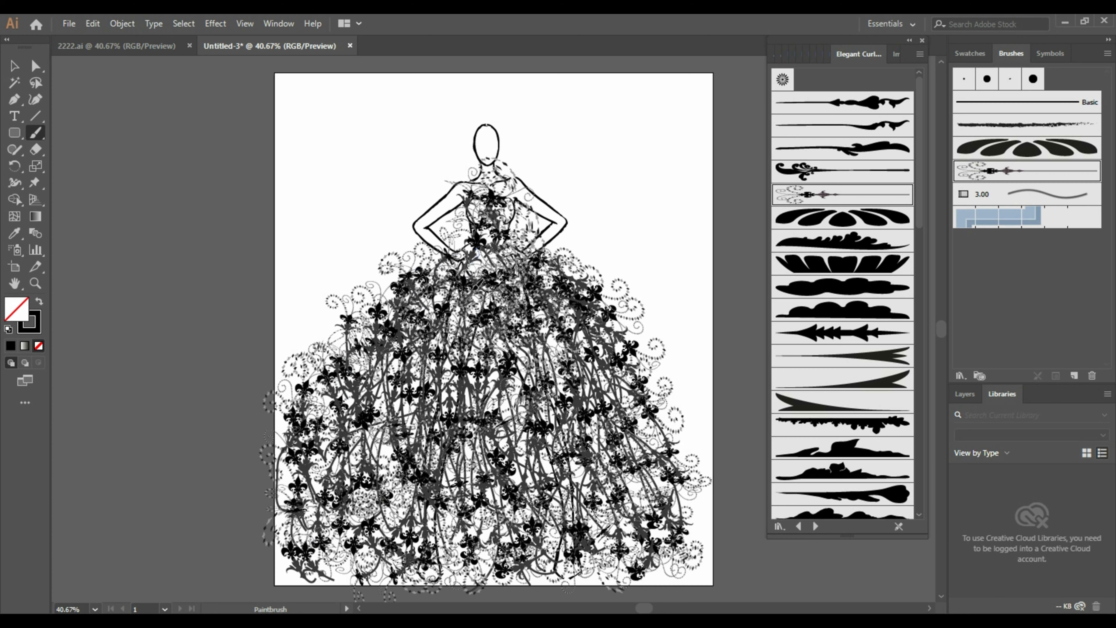
Step: Add a few more floral scroll strokes down the skirt's centre and a short one on the bodice
left_click_drag(527, 360, 530, 374)
left_click_drag(531, 385, 545, 481)
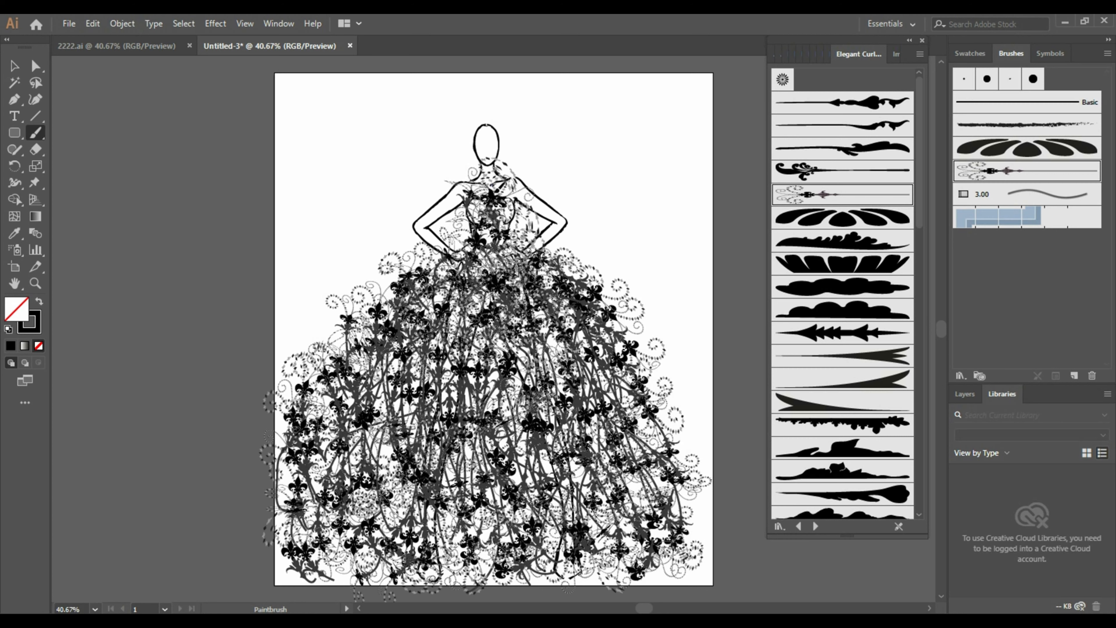
left_click_drag(496, 192, 490, 203)
mouse_move(505, 347)
left_mouse_down()
mouse_move(569, 493)
mouse_move(564, 529)
left_mouse_up()
left_click_drag(561, 475, 598, 519)
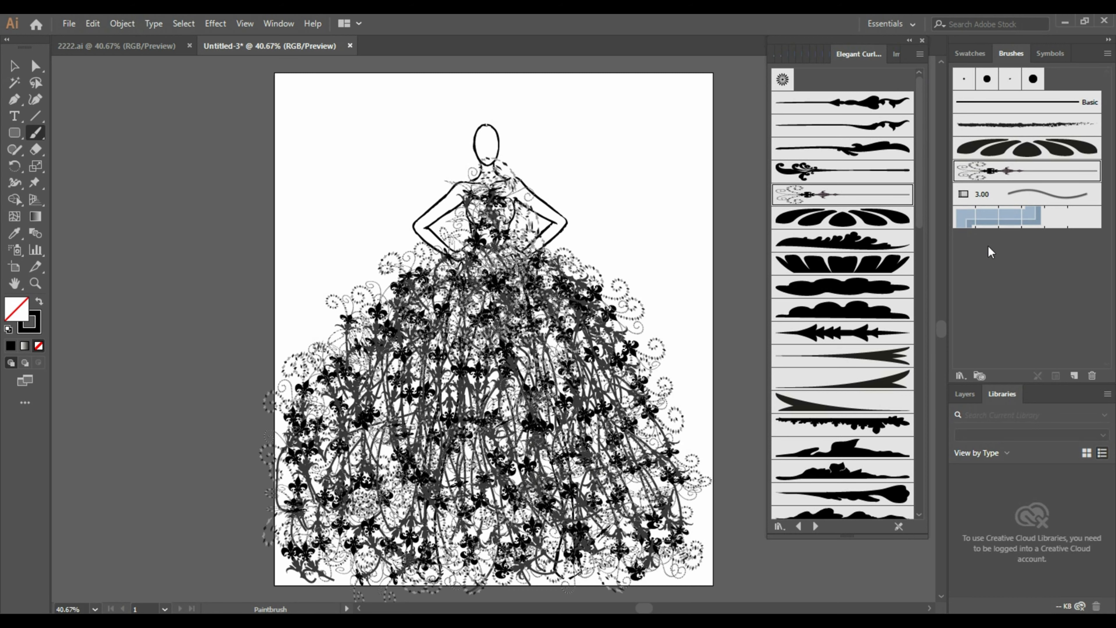
Step: Replace the open brush library with Decorative_Scatter and choose the pale blue snowflake brush
left_click(920, 41)
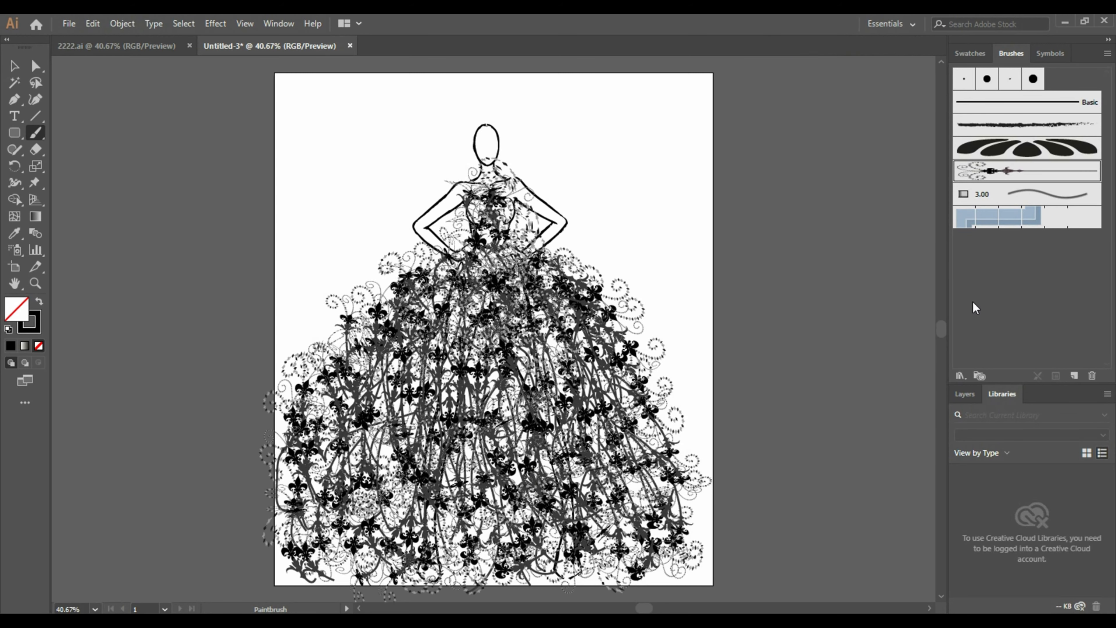
left_click(962, 377)
mouse_move(984, 482)
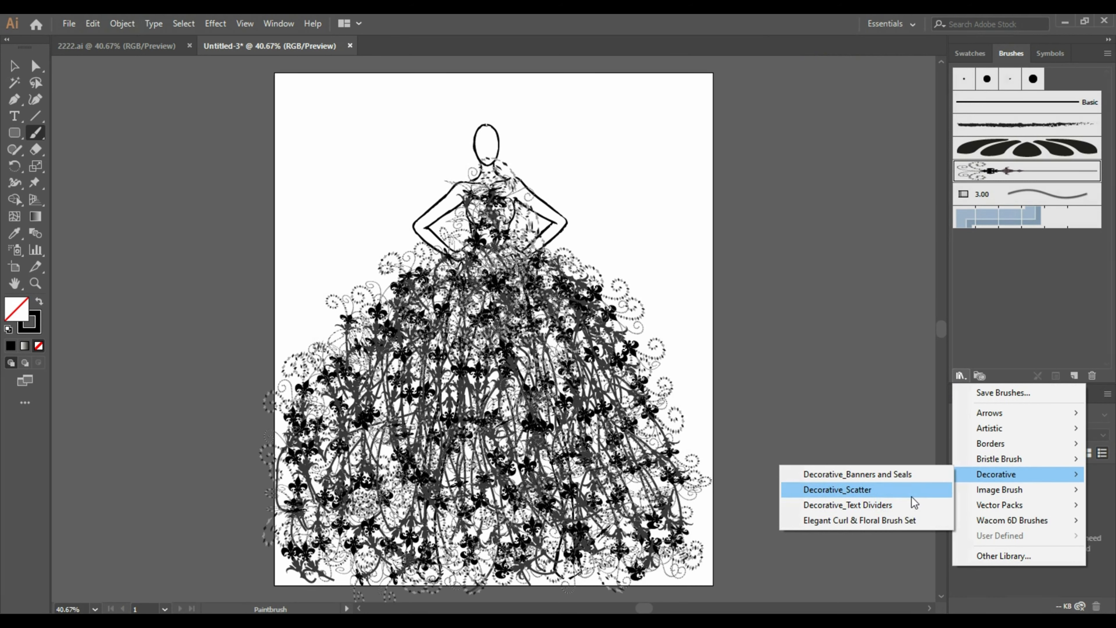
left_click(911, 491)
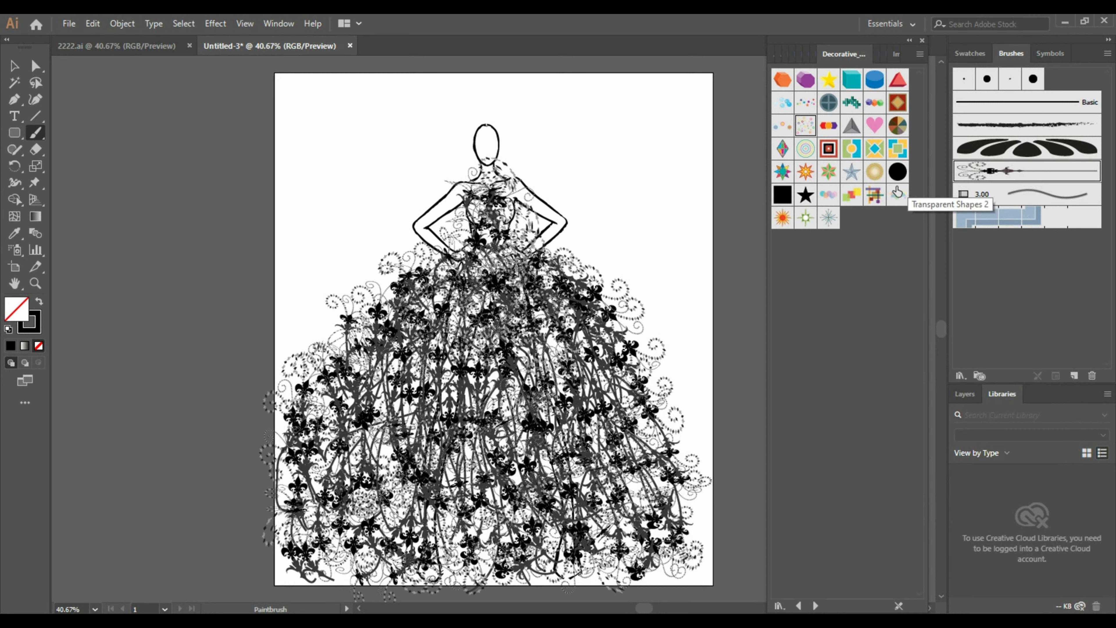
left_click(833, 222)
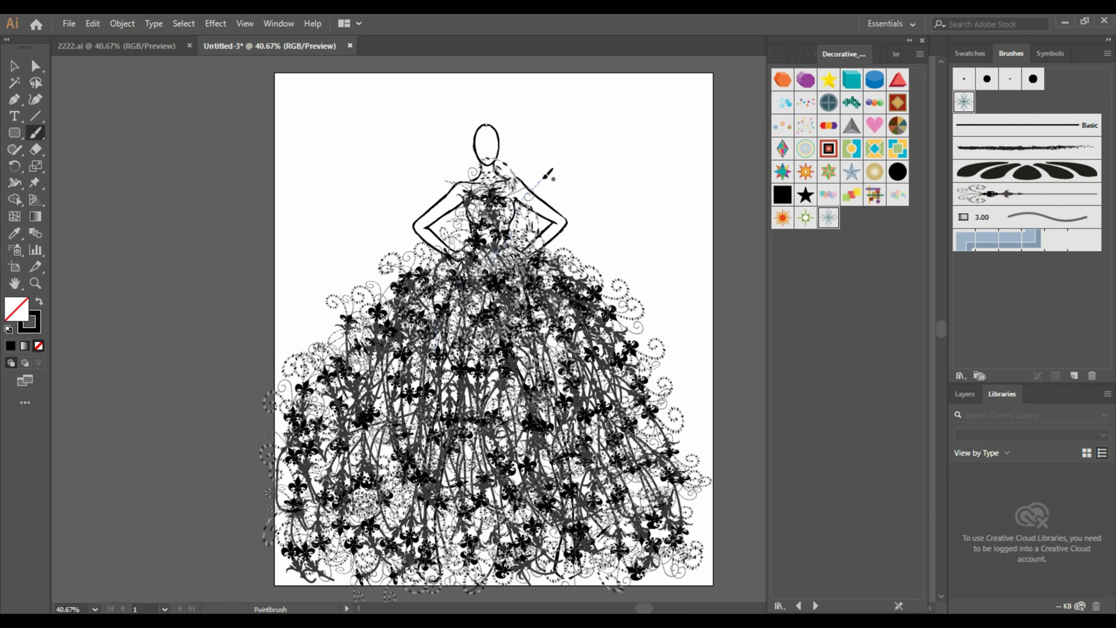
Step: Paint snowflake strokes diagonally from beside the head across the bodice down to the upper skirt
left_click_drag(533, 184, 424, 349)
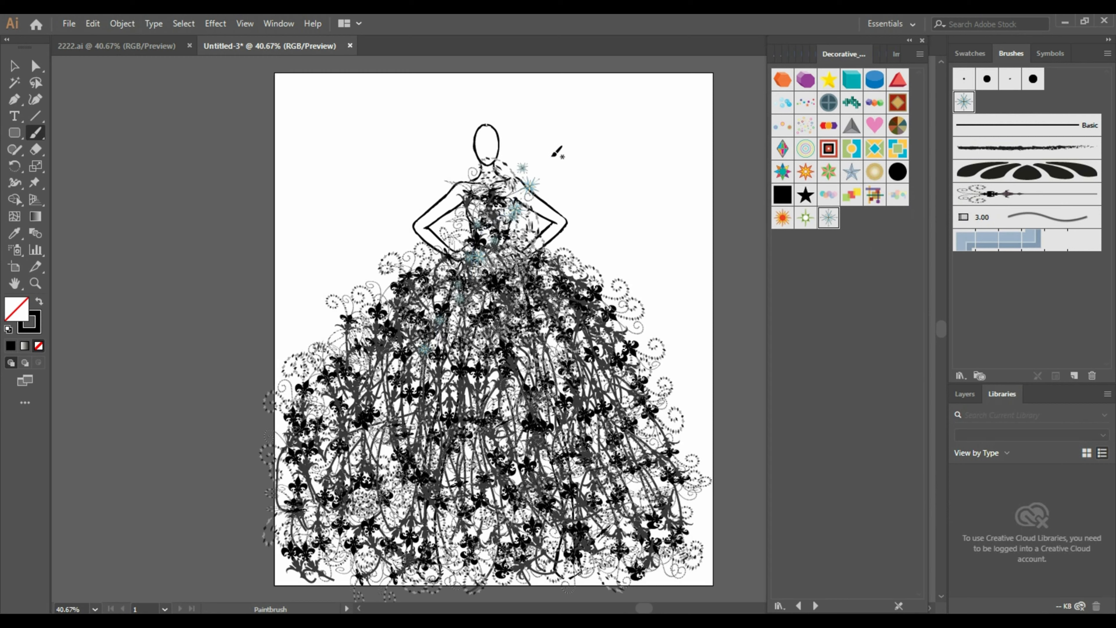
mouse_move(556, 152)
left_mouse_down()
mouse_move(532, 270)
mouse_move(457, 347)
left_mouse_up()
left_click_drag(553, 157, 554, 220)
left_click_drag(510, 173, 501, 246)
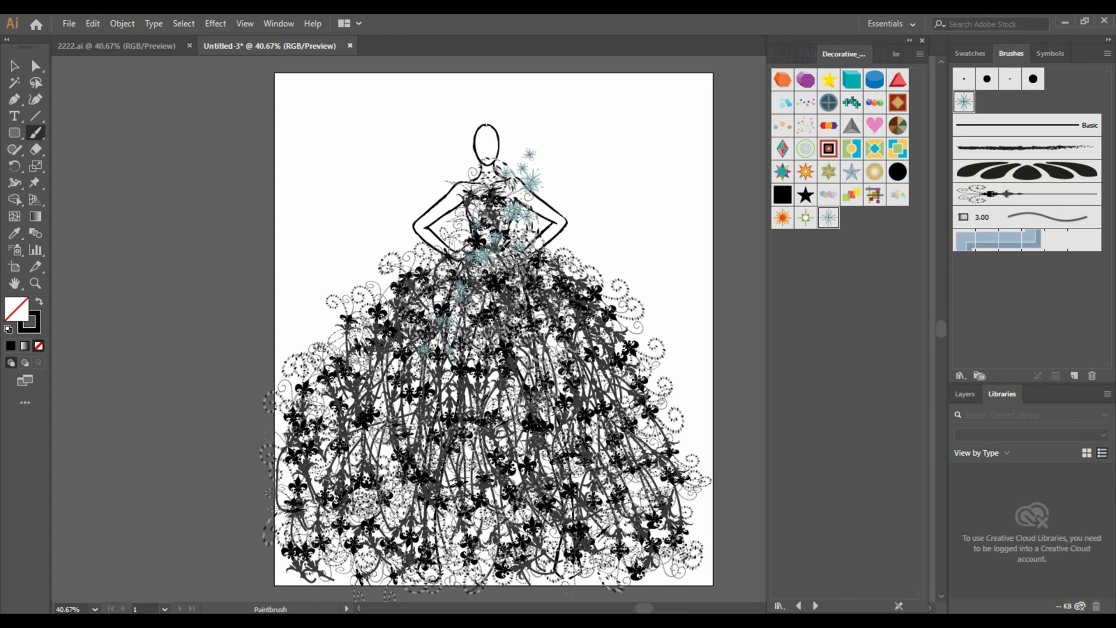
Step: Thicken the diagonal snowflake trail with short strokes at the upper skirt, waist, bodice and raised shoulder end
left_click_drag(449, 296, 427, 326)
left_click_drag(492, 278, 474, 330)
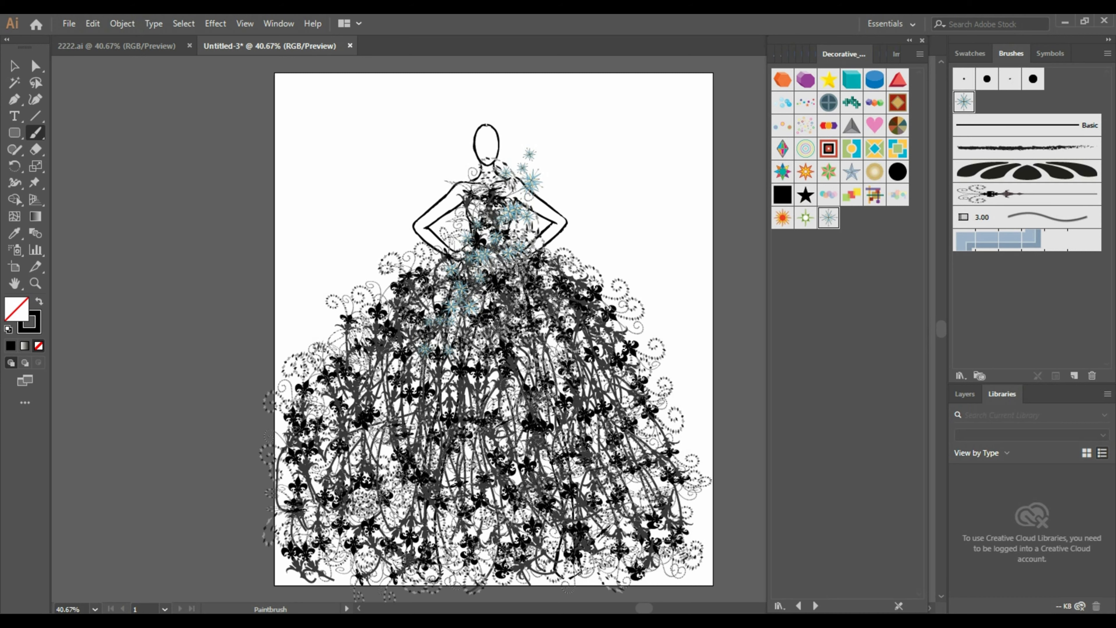
left_click_drag(516, 223, 559, 159)
left_click_drag(424, 354, 425, 354)
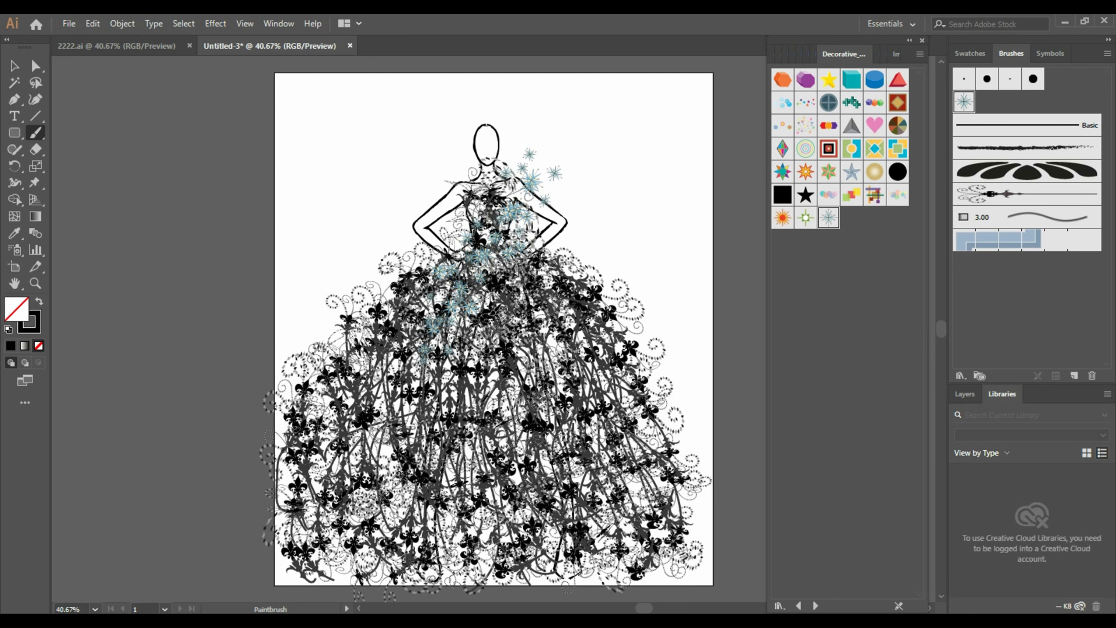
mouse_move(489, 215)
left_mouse_down()
mouse_move(469, 239)
mouse_move(517, 240)
mouse_move(506, 214)
mouse_move(526, 176)
left_mouse_up()
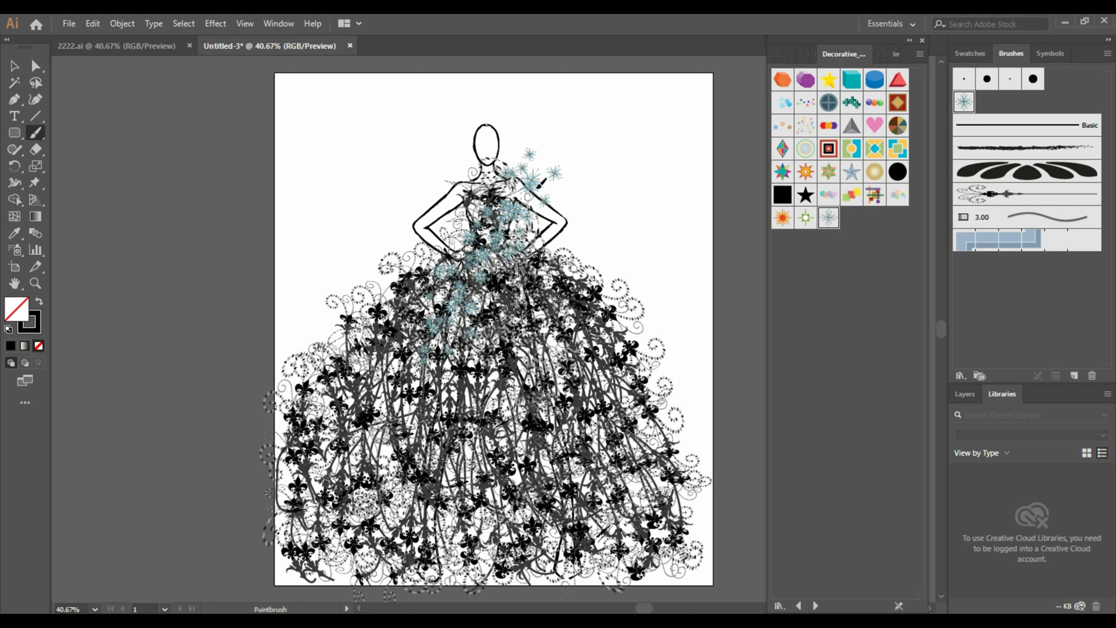
Step: Group the whole figure with its gown and scale it down proportionally to about 235 × 271 mm
left_click(17, 66)
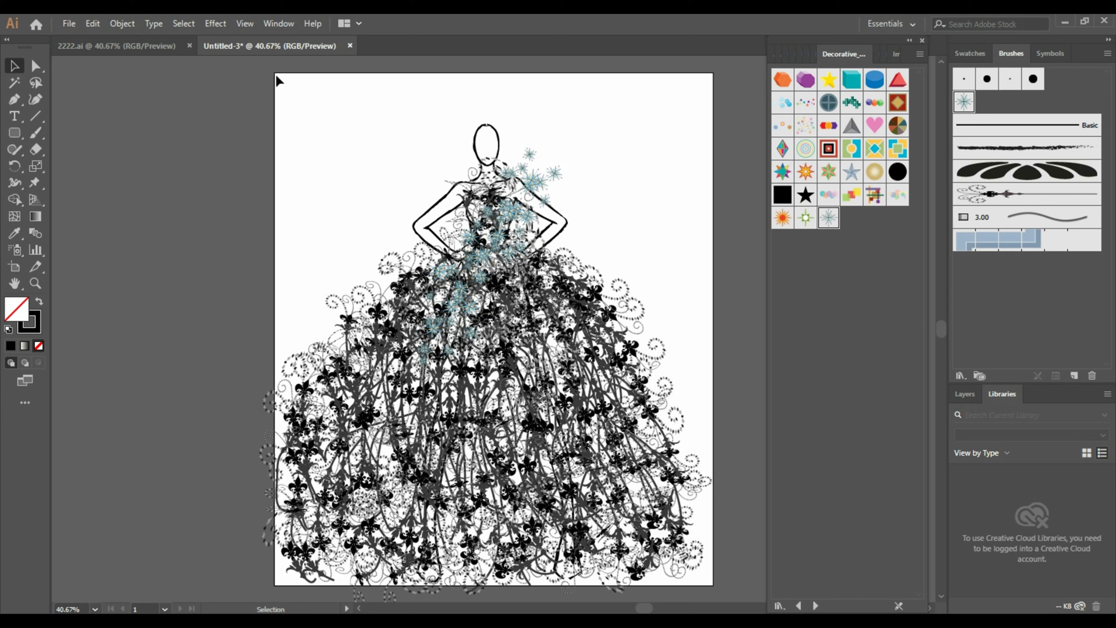
left_click_drag(279, 80, 714, 571)
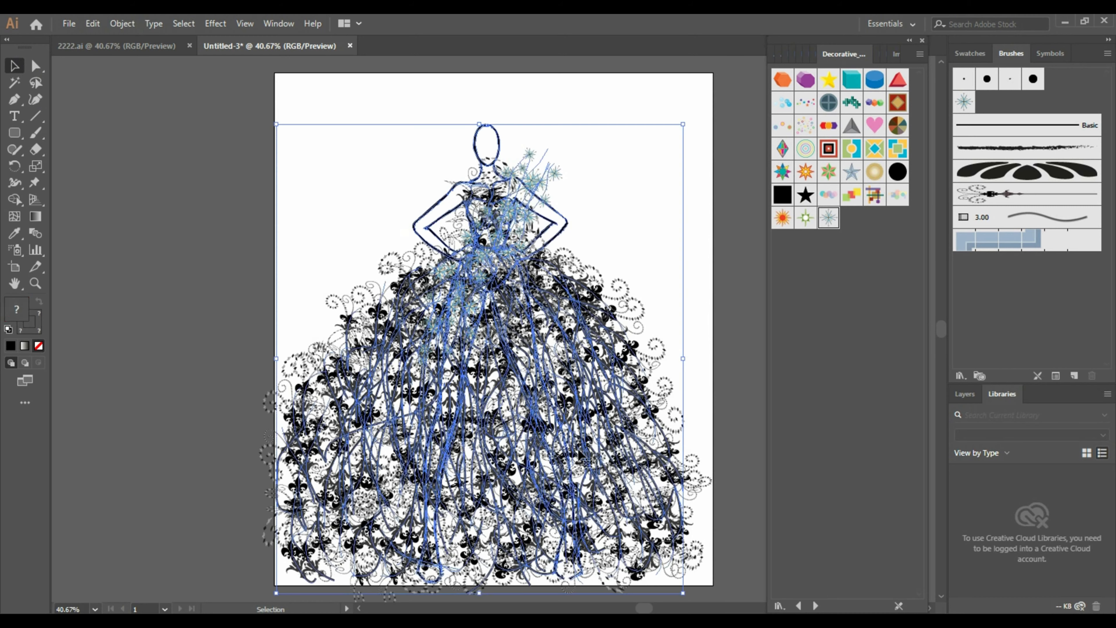
right_click(575, 229)
left_click(644, 315)
left_click_drag(684, 123, 630, 197)
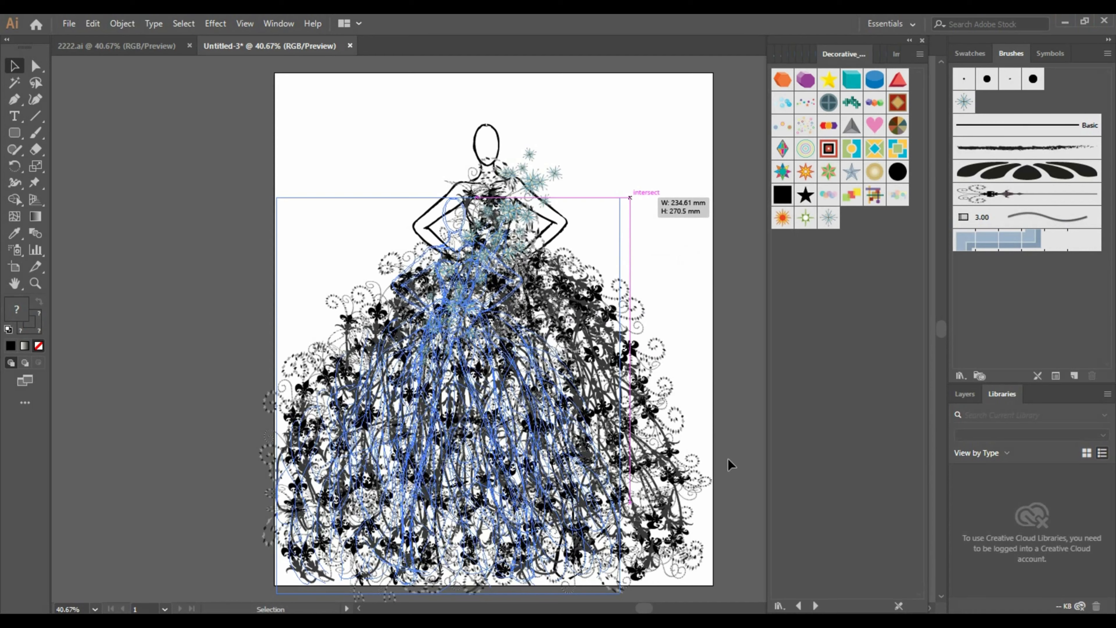
Step: Reposition the grouped figure so it is centred across the artboard with its hem near the lower edge
left_click(689, 432)
left_click_drag(523, 420, 580, 364)
left_click_drag(678, 393, 678, 395)
left_click(721, 414)
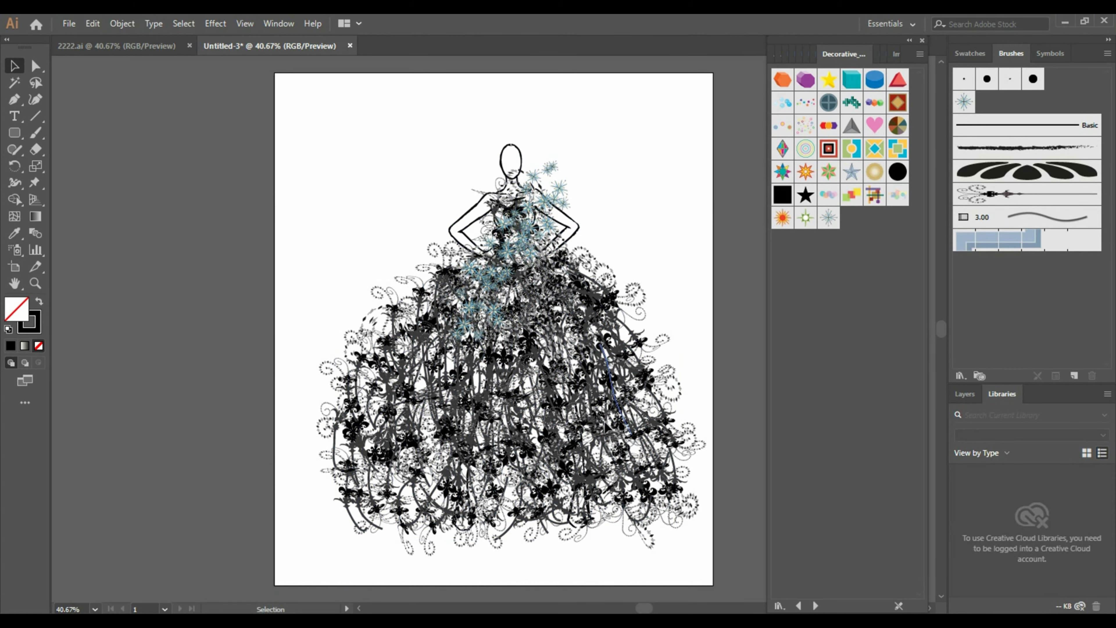
left_click_drag(608, 431, 688, 431)
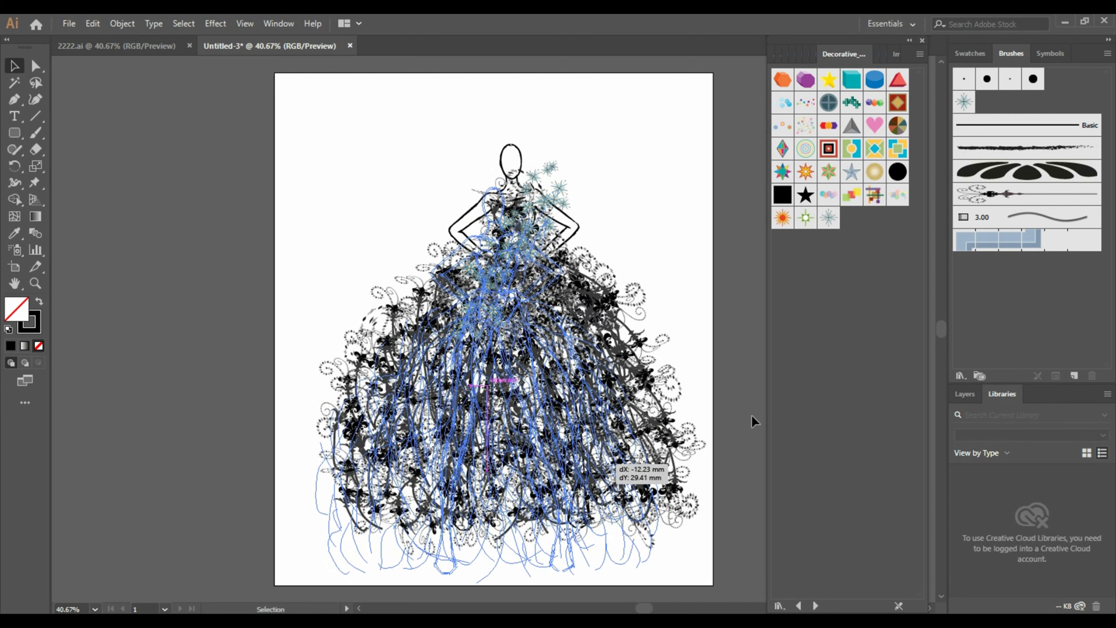
left_click_drag(752, 414, 752, 414)
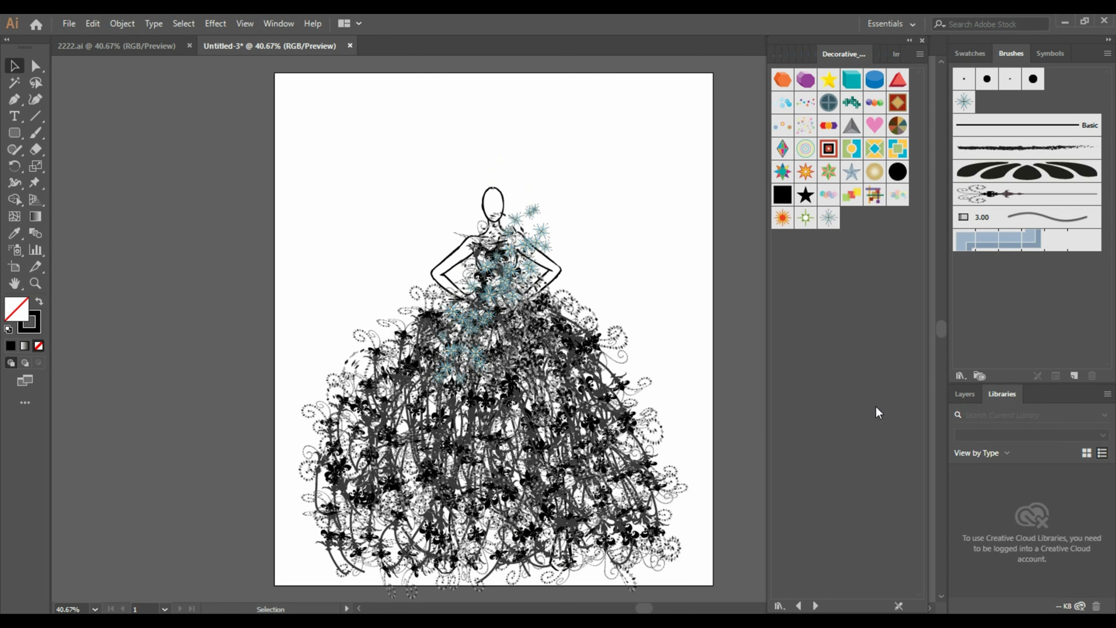
Step: Ungroup the figure and gown so that individual strokes can be edited
left_click(535, 263)
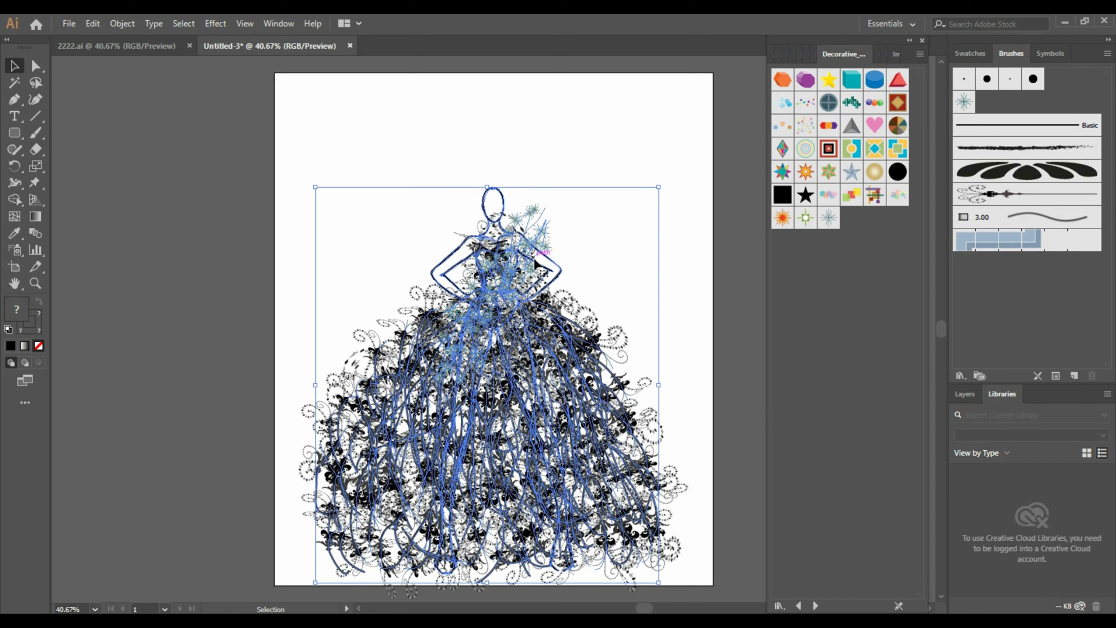
right_click(535, 264)
left_click(589, 375)
Step: Clear the stray floral scroll strokes off the figure's neck, keeping the snowflake trail
left_click_drag(483, 276, 497, 212)
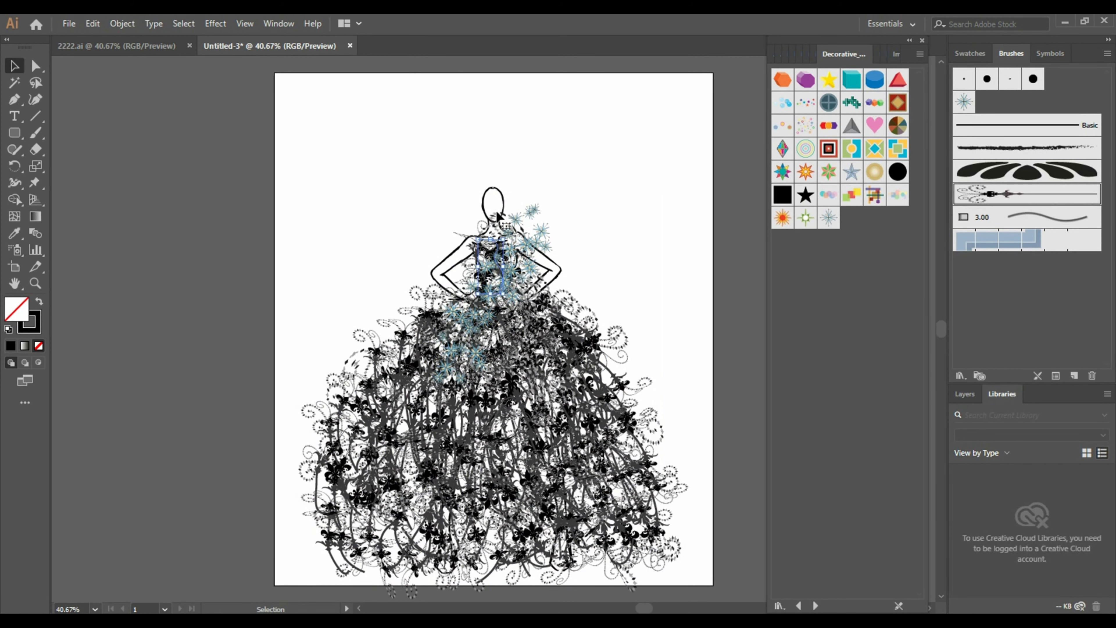
left_click(491, 238)
left_click_drag(491, 238, 491, 241)
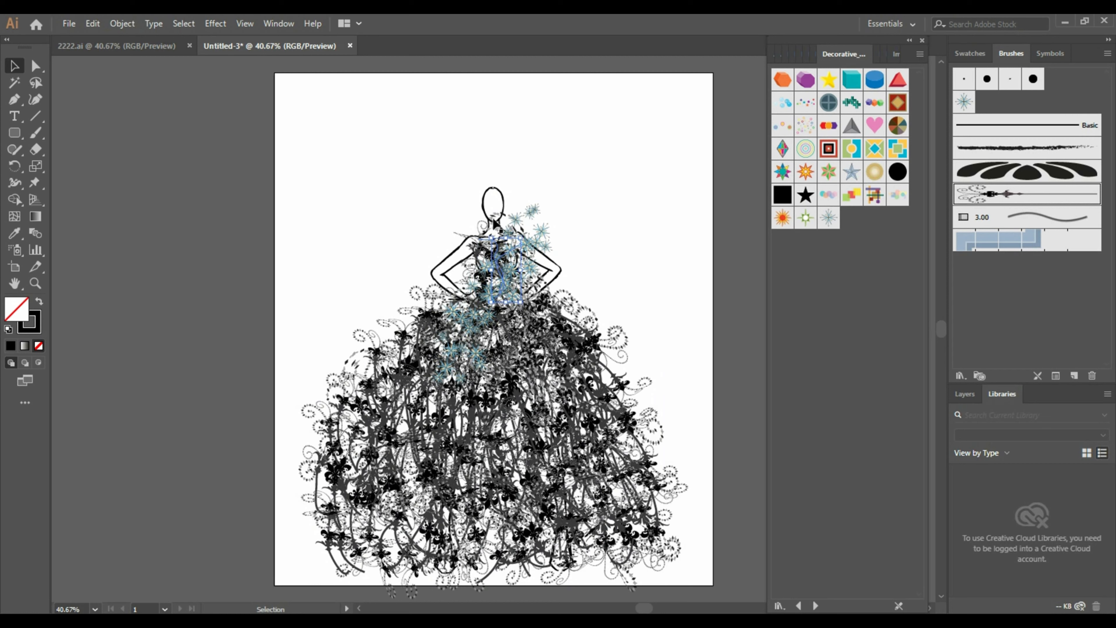
left_click(514, 218)
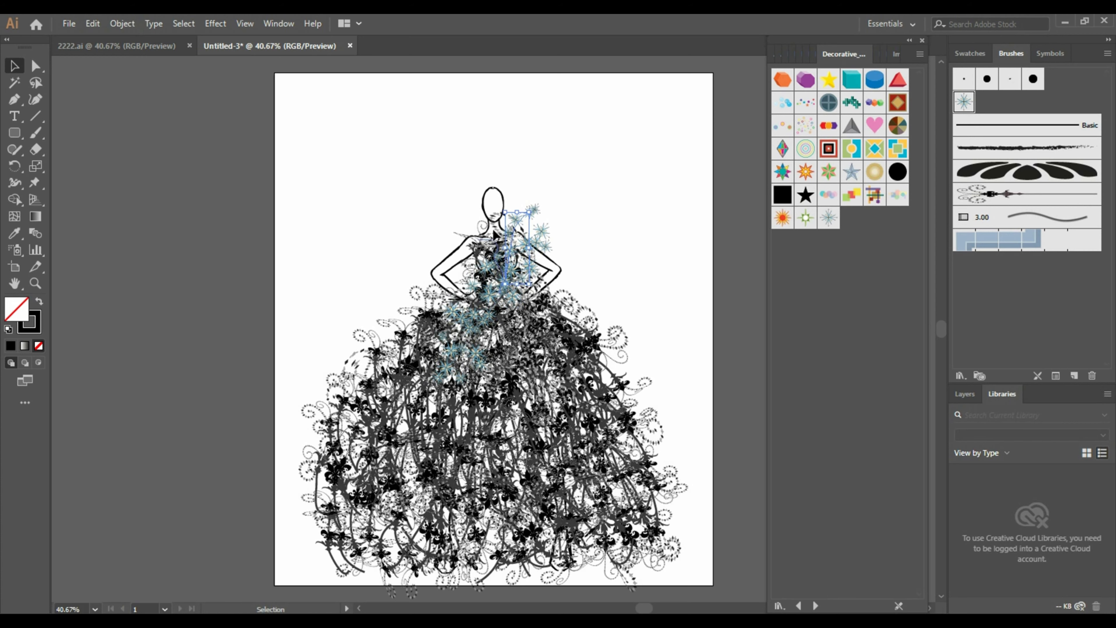
left_click(492, 236)
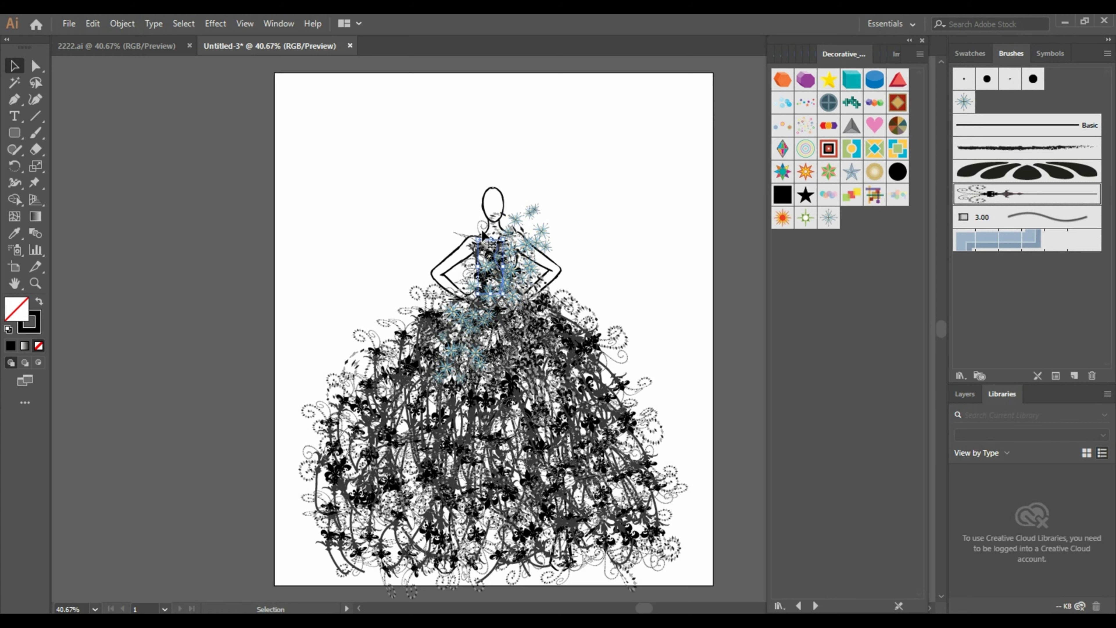
left_click(517, 237)
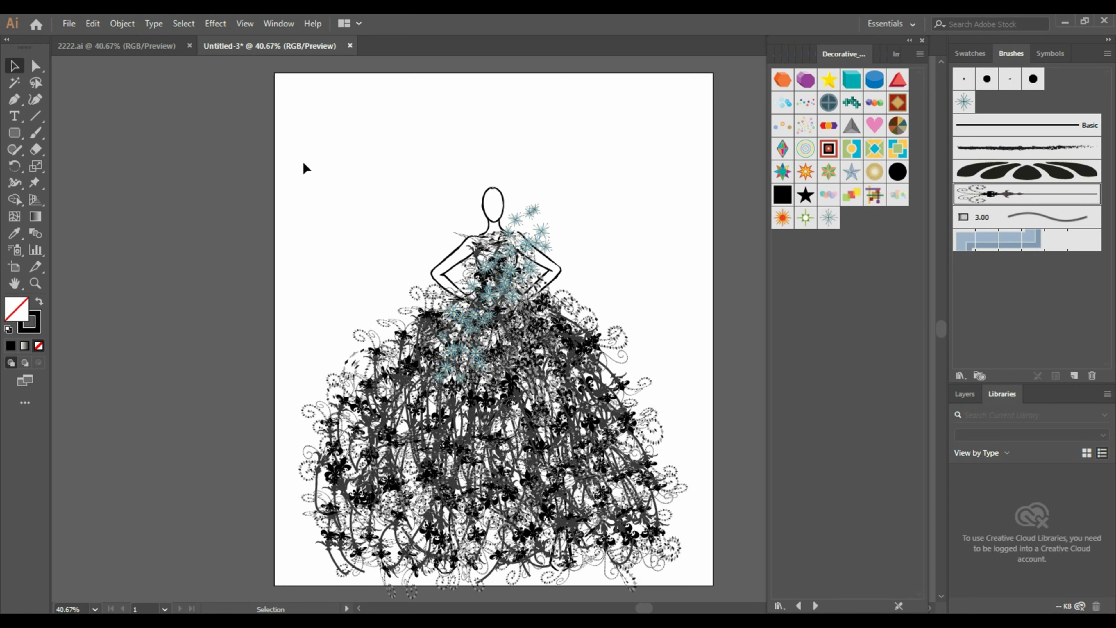
Step: Select the entire figure with its gown and snowflake trail and group it again
left_click_drag(292, 136, 679, 589)
right_click(590, 429)
left_click(662, 304)
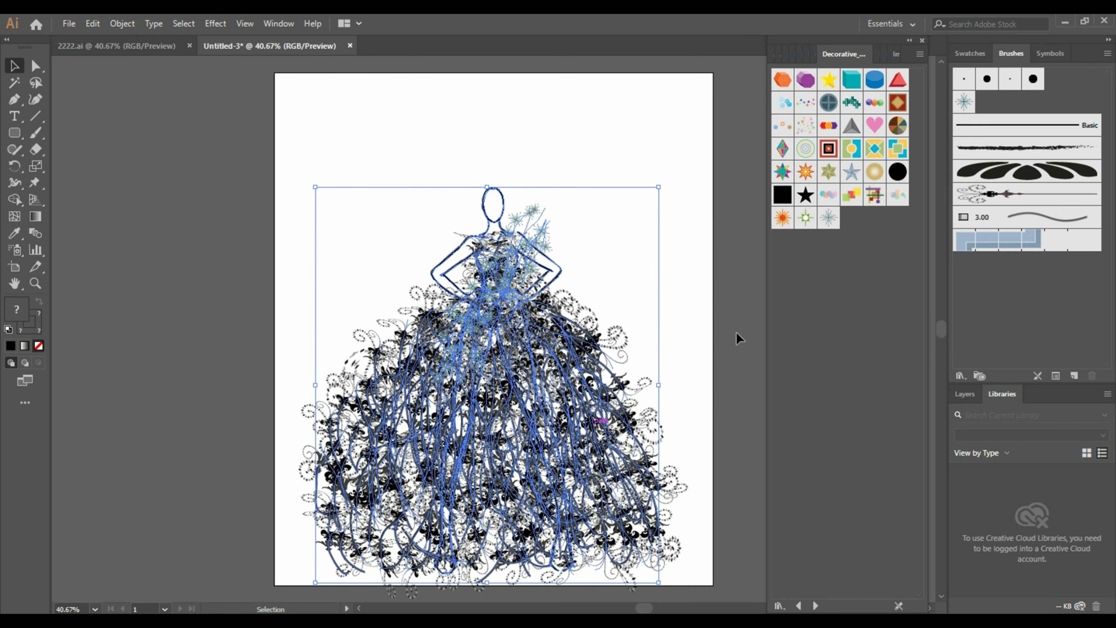